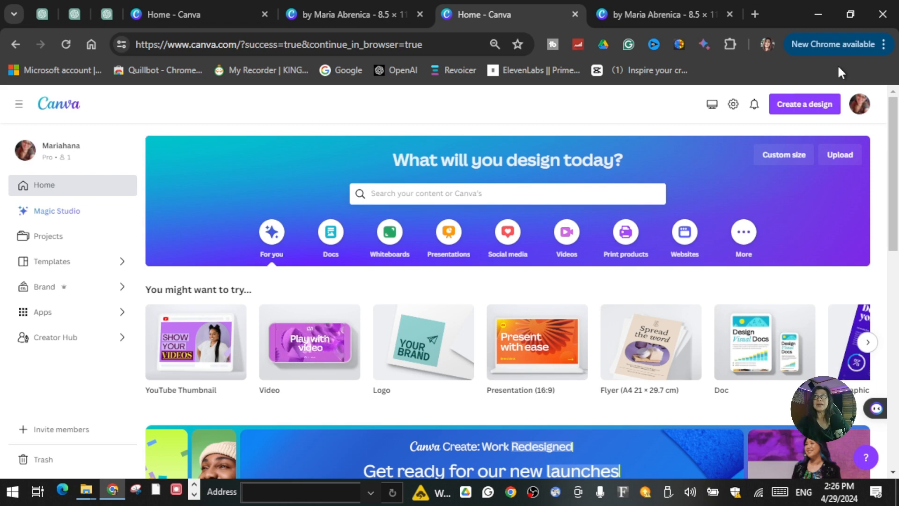
Create a new custom-size design 439.58 mm wide and 285.75 mm high
{"action": "left_click", "coordinate": [778, 167]}
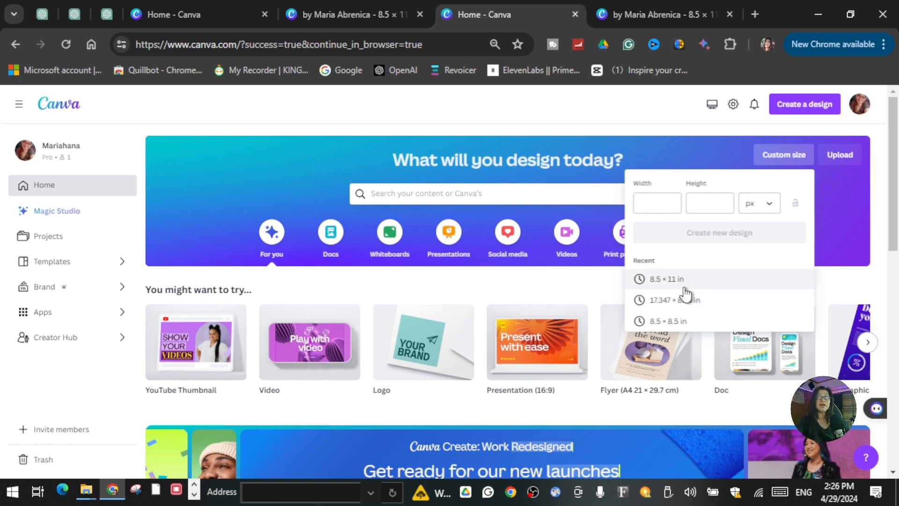
{"action": "left_click", "coordinate": [670, 202]}
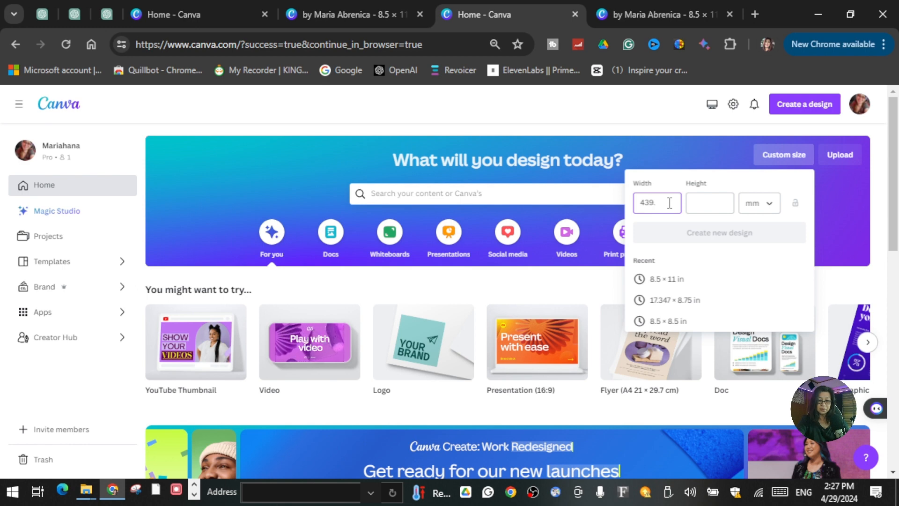
{"action": "left_click", "coordinate": [711, 206]}
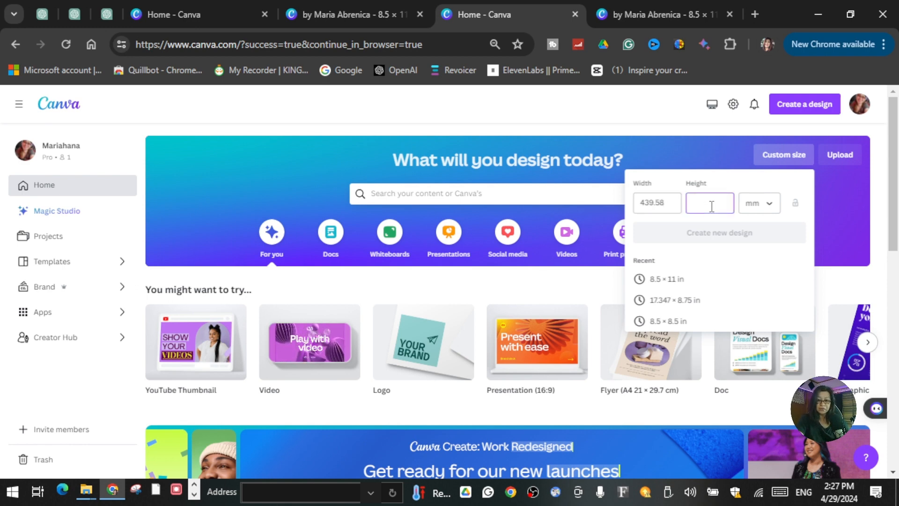
{"action": "type", "text": "285"}
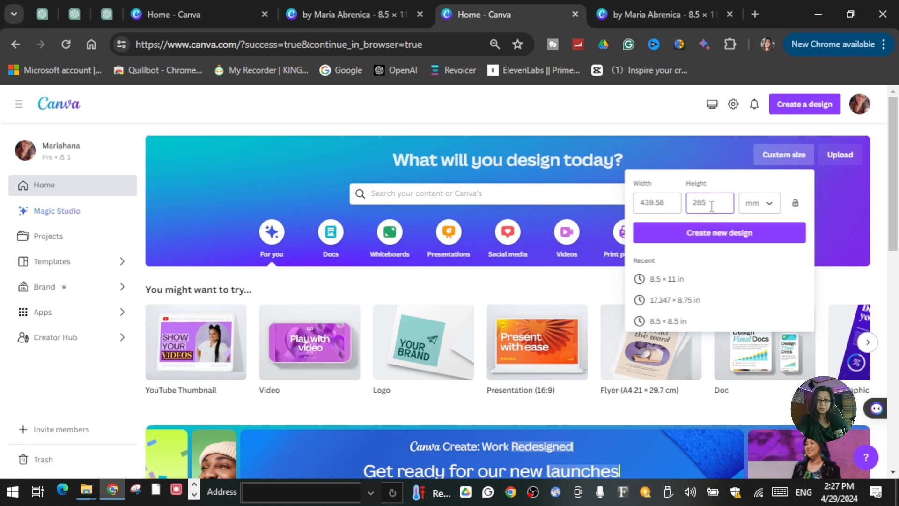
{"action": "type", "text": ".75"}
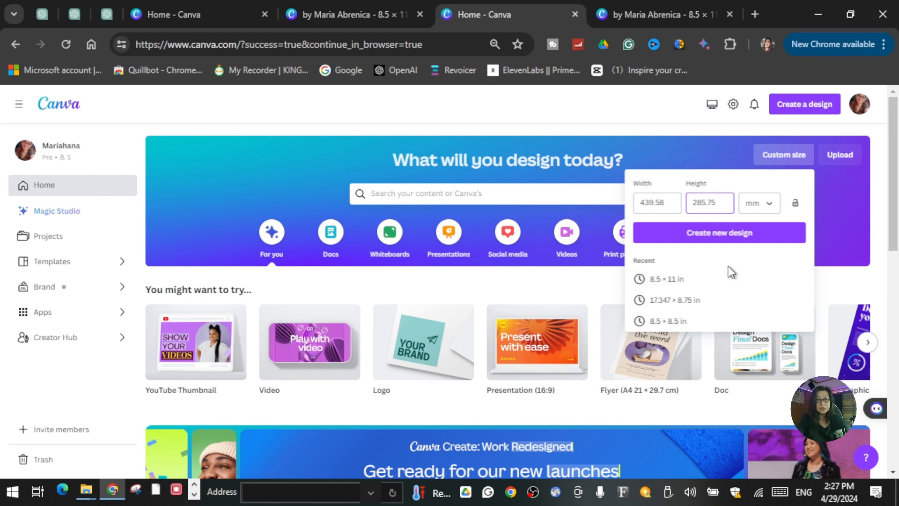
{"action": "left_click", "coordinate": [722, 237]}
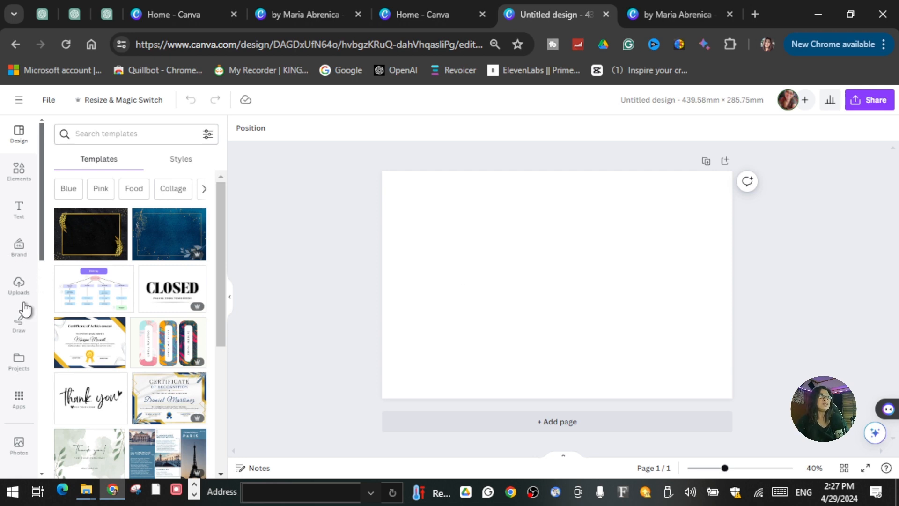
Place the uploaded paperback cover template image on the page and enlarge it to fill the whole canvas
{"action": "left_click", "coordinate": [19, 286]}
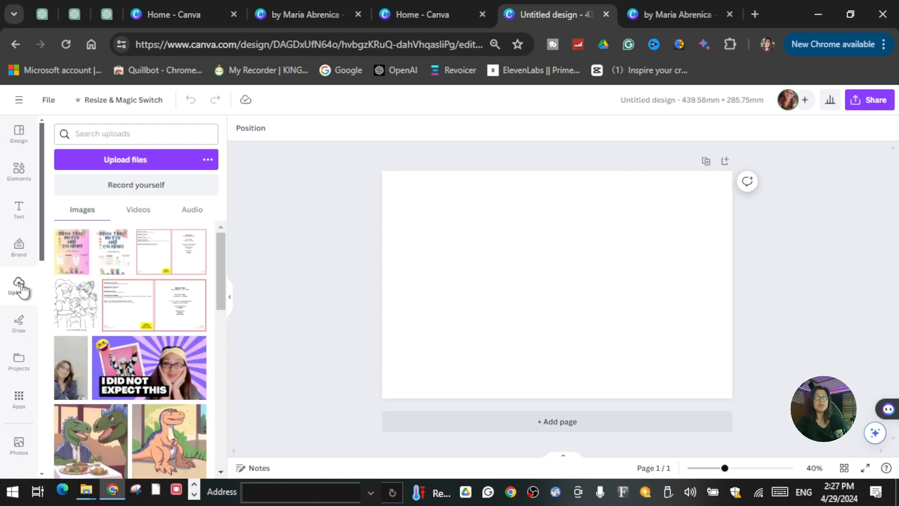
{"action": "left_click", "coordinate": [141, 304]}
{"action": "left_click_drag", "start_coordinate": [602, 307], "coordinate": [562, 279]}
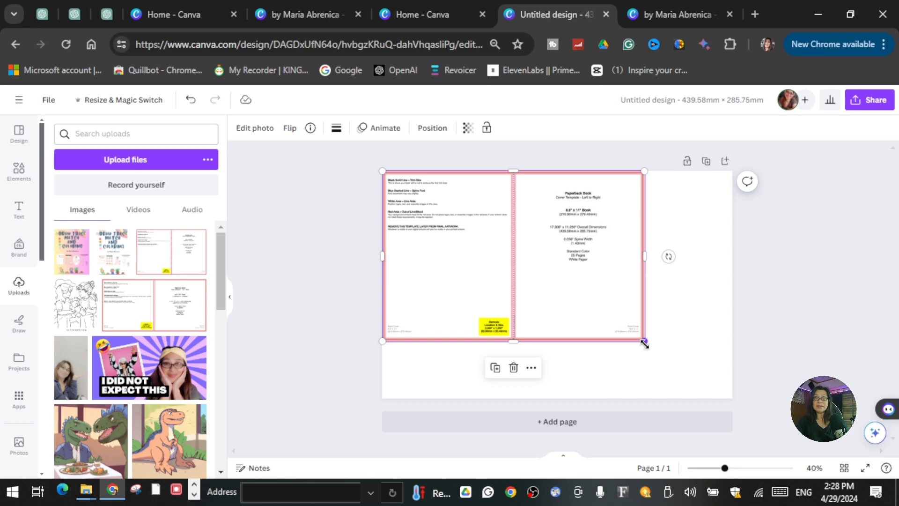
{"action": "left_click_drag", "start_coordinate": [644, 344], "coordinate": [714, 437]}
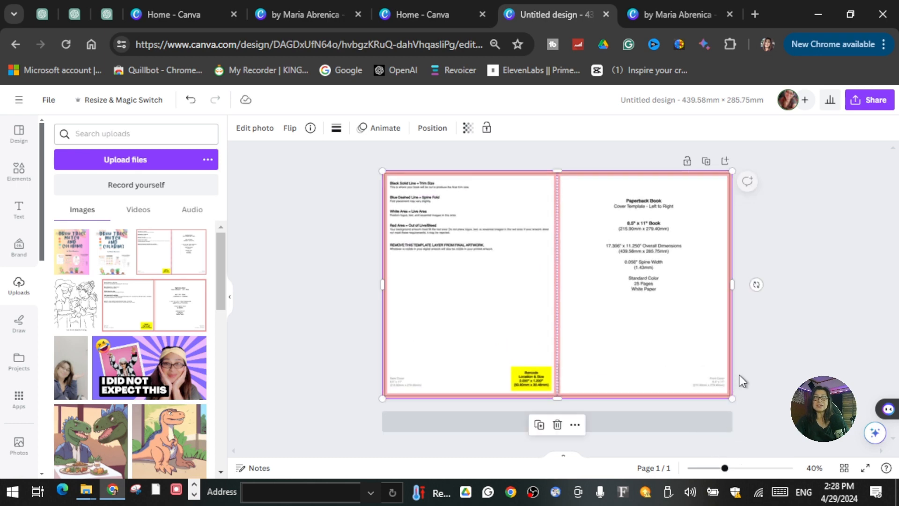
{"action": "left_click", "coordinate": [762, 310]}
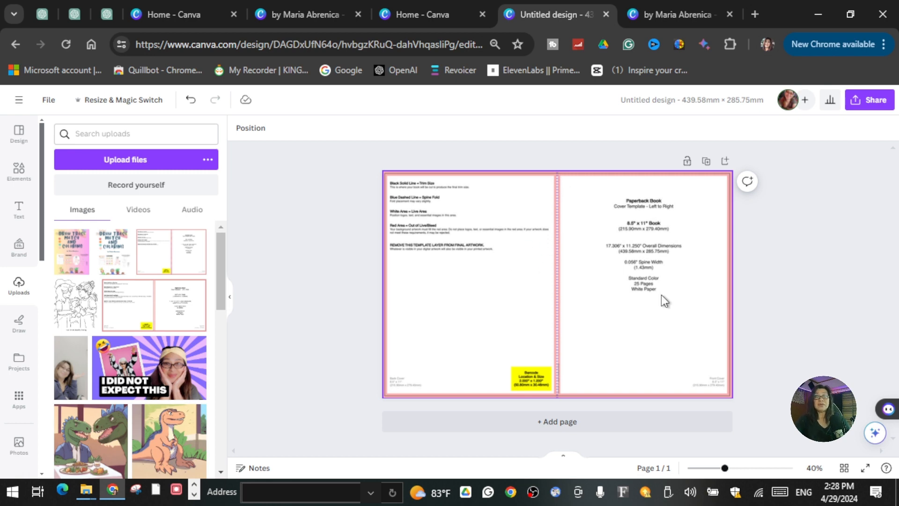
Fade the cover template image by strongly reducing its opacity so it serves as a faint guide
{"action": "left_click", "coordinate": [585, 289]}
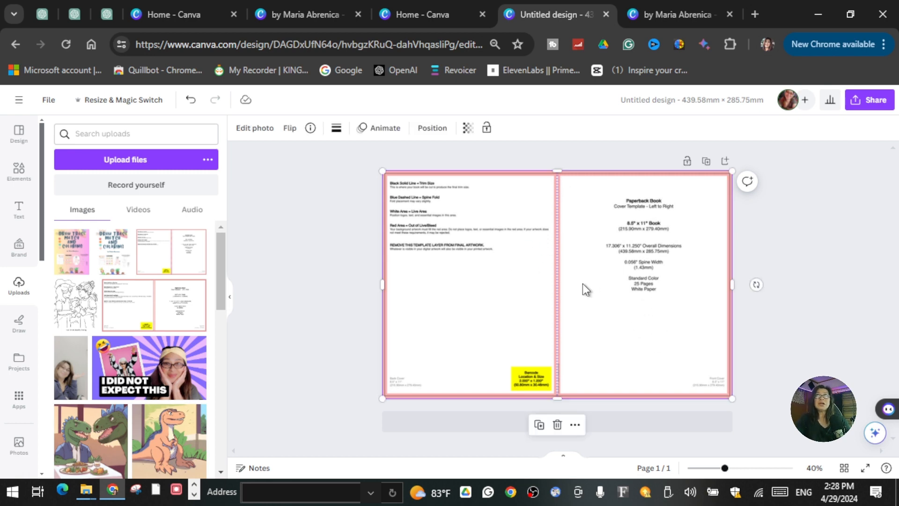
{"action": "left_click", "coordinate": [467, 128]}
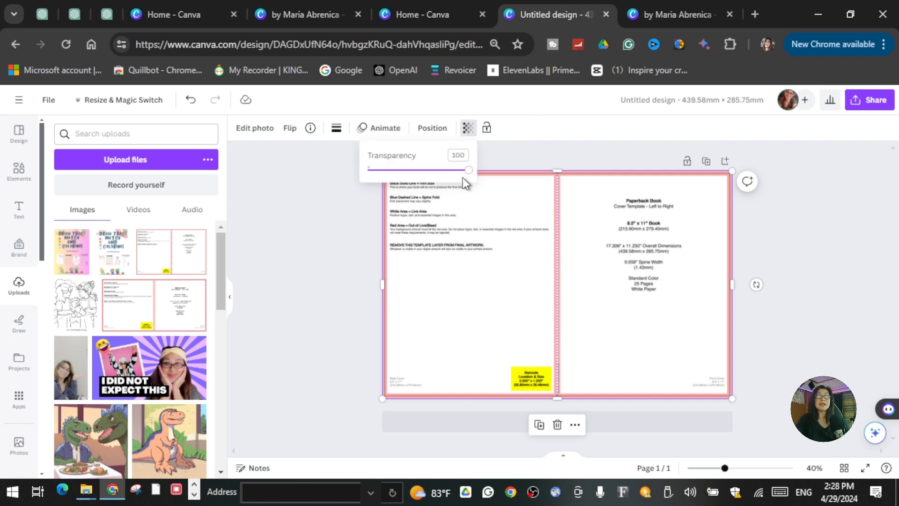
{"action": "left_click_drag", "start_coordinate": [469, 173], "coordinate": [387, 181]}
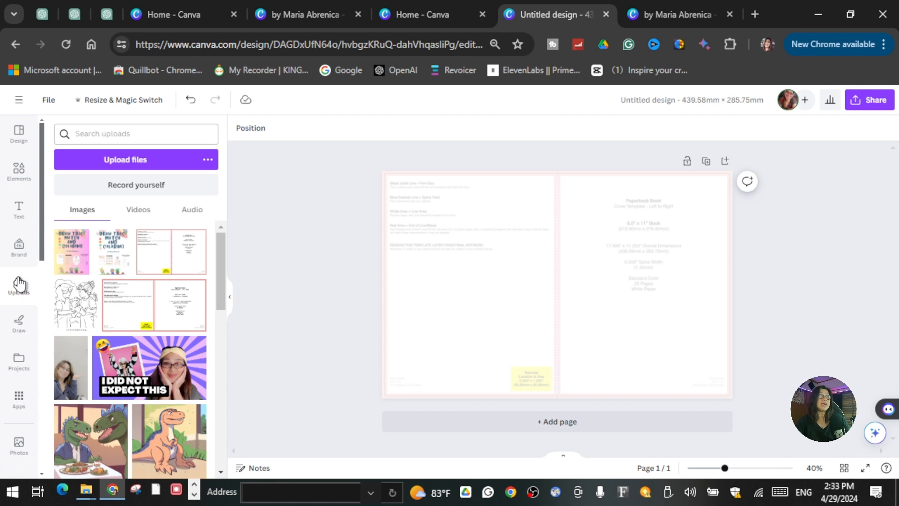
Add the uploaded pink and yellow "Draw Trace Match and Coloring" cover and scale it to fill the front cover area
{"action": "left_click", "coordinate": [71, 263]}
{"action": "left_click_drag", "start_coordinate": [510, 274], "coordinate": [580, 245]}
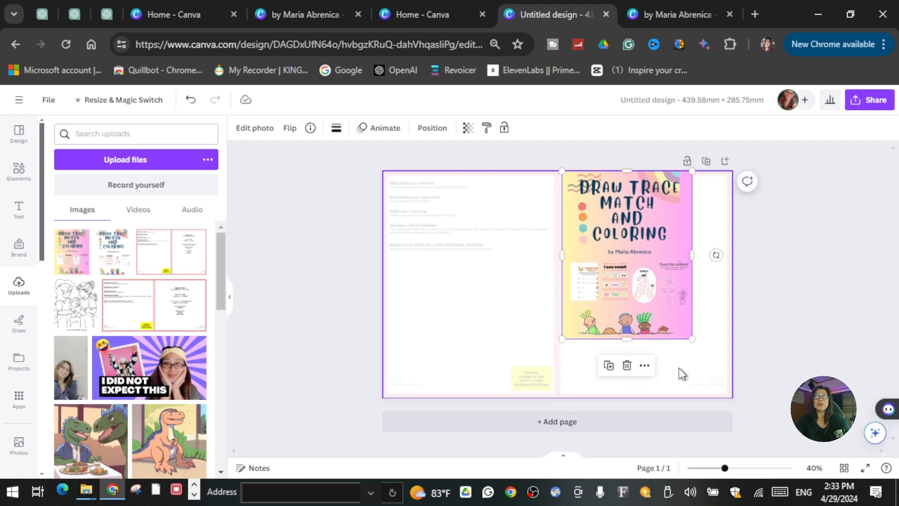
{"action": "left_click_drag", "start_coordinate": [692, 339], "coordinate": [727, 401]}
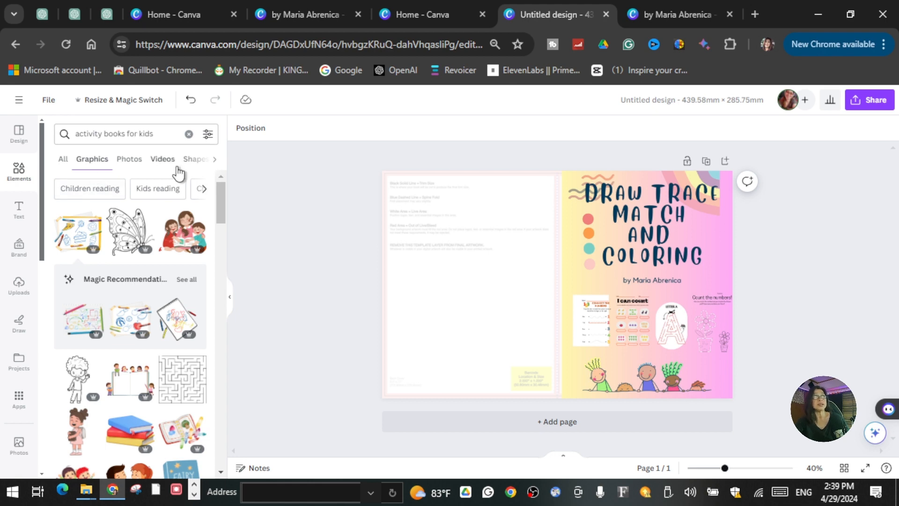
Browse the full set of magic recommendations for the "activity books for kids" graphics
{"action": "left_click", "coordinate": [186, 278]}
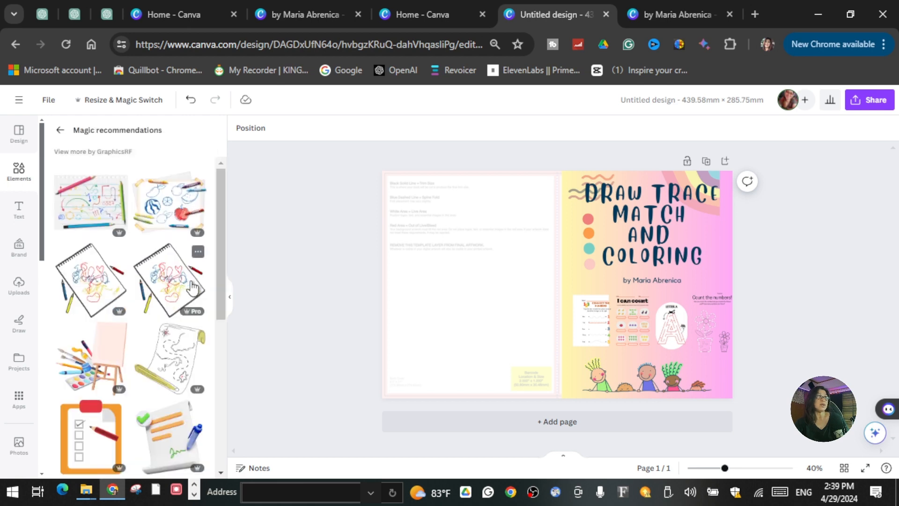
{"action": "scroll", "coordinate": [171, 290], "scroll_direction": "down", "scroll_amount": 10}
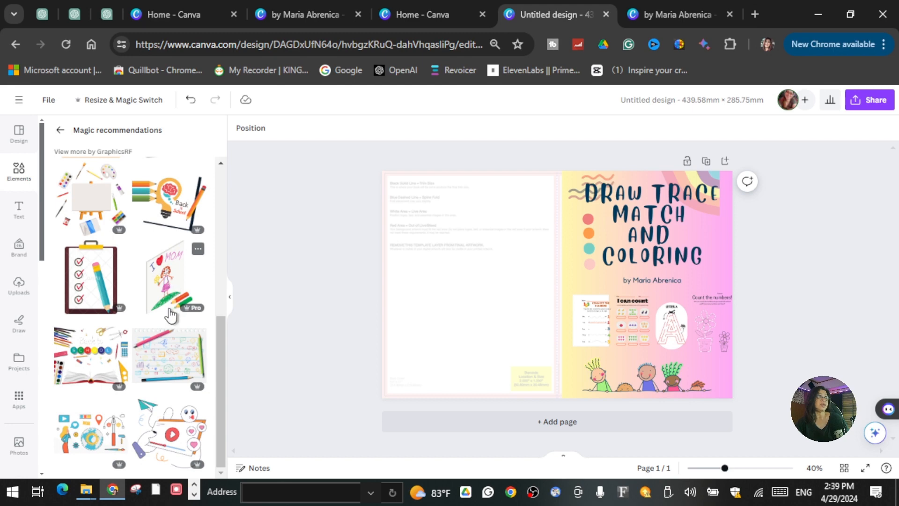
{"action": "scroll", "coordinate": [173, 316], "scroll_direction": "up", "scroll_amount": 5}
{"action": "scroll", "coordinate": [172, 336], "scroll_direction": "up", "scroll_amount": 1}
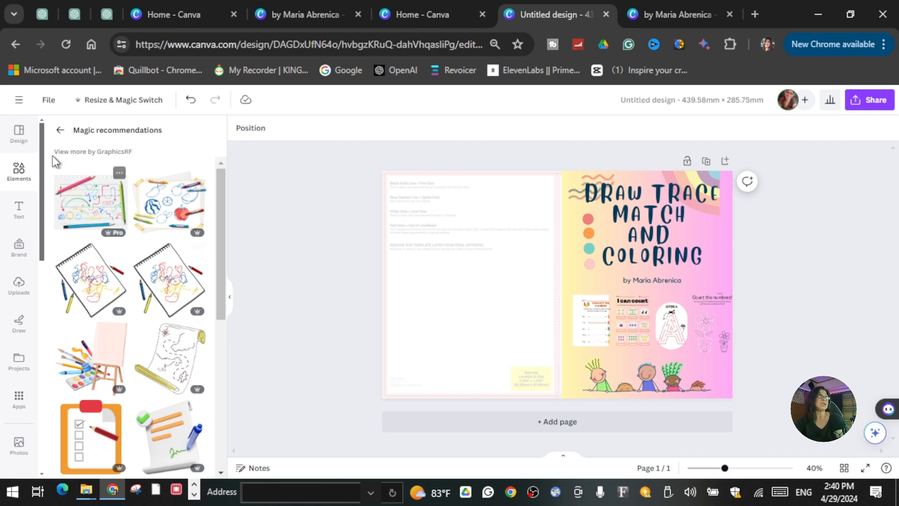
{"action": "left_click", "coordinate": [60, 129]}
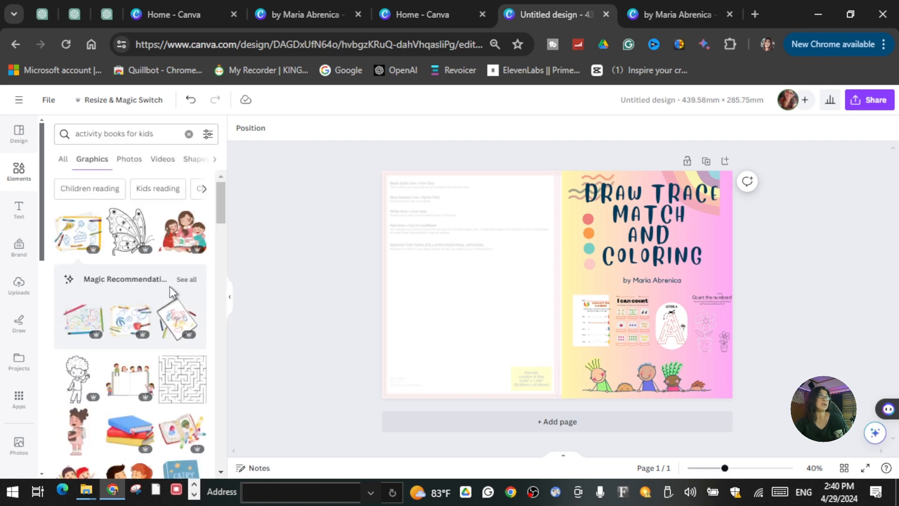
Find the graphic of six children joining hands in a circle under "Children learning" and place it over the back cover area
{"action": "scroll", "coordinate": [170, 286], "scroll_direction": "down", "scroll_amount": 6}
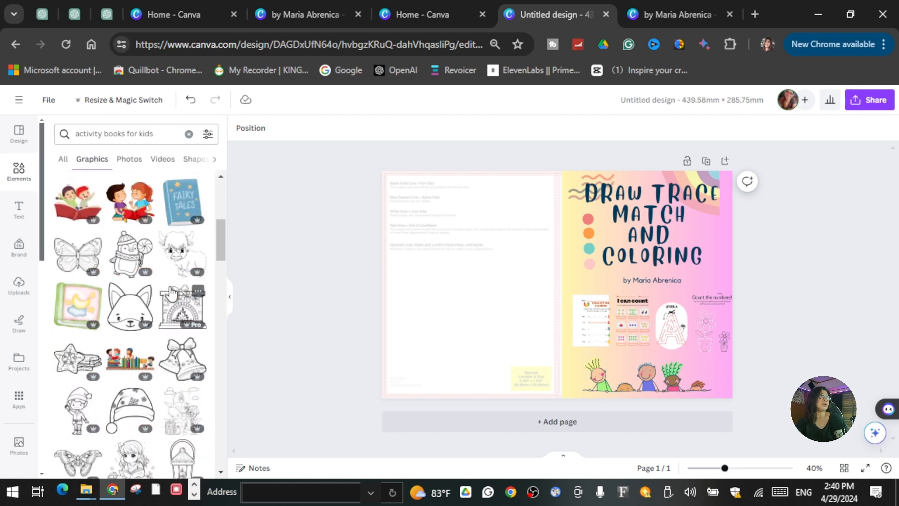
{"action": "scroll", "coordinate": [170, 293], "scroll_direction": "down", "scroll_amount": 8}
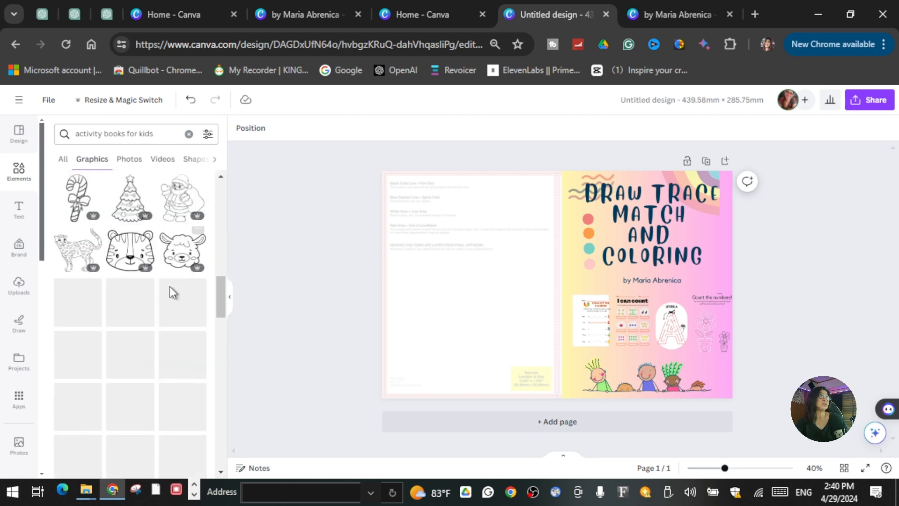
{"action": "scroll", "coordinate": [116, 362], "scroll_direction": "down", "scroll_amount": 5}
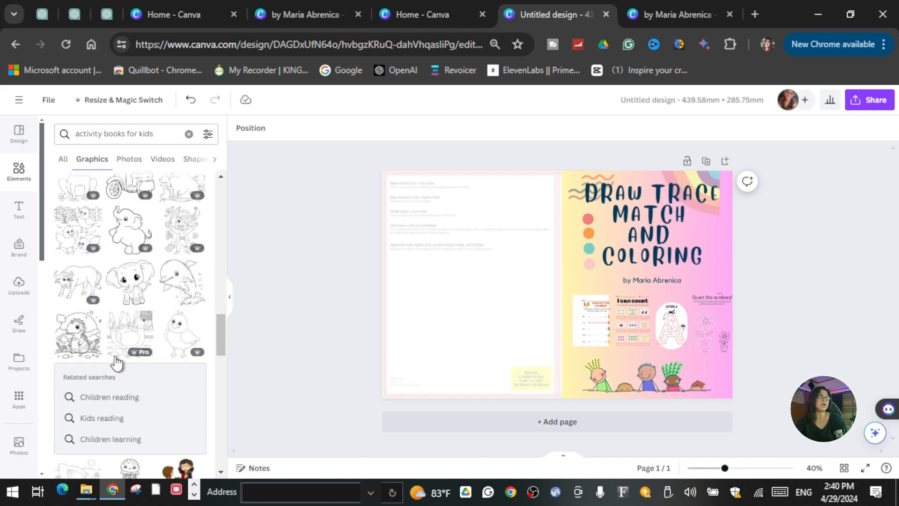
{"action": "scroll", "coordinate": [118, 363], "scroll_direction": "down", "scroll_amount": 4}
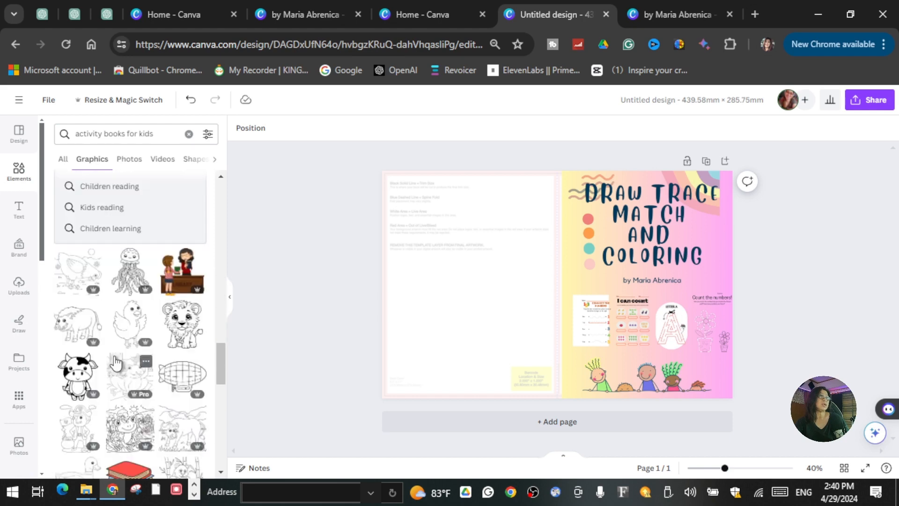
{"action": "scroll", "coordinate": [116, 363], "scroll_direction": "down", "scroll_amount": 6}
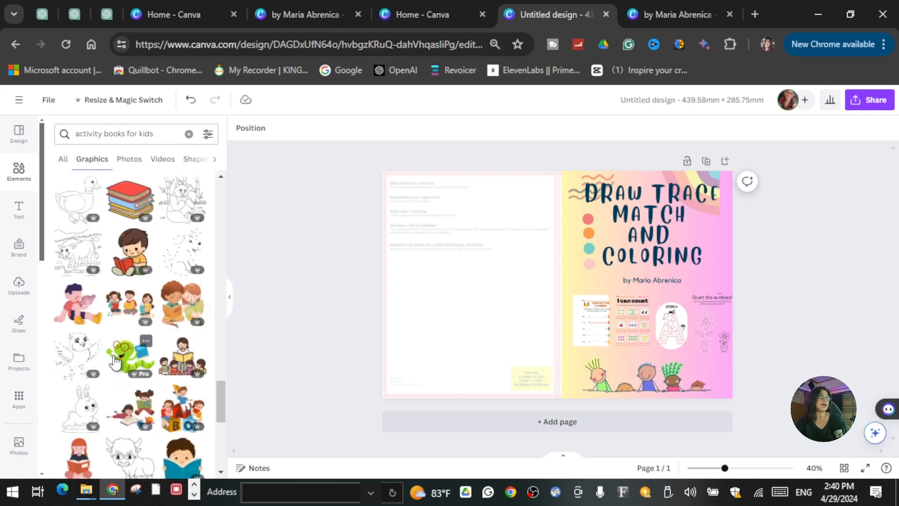
{"action": "scroll", "coordinate": [115, 362], "scroll_direction": "down", "scroll_amount": 8}
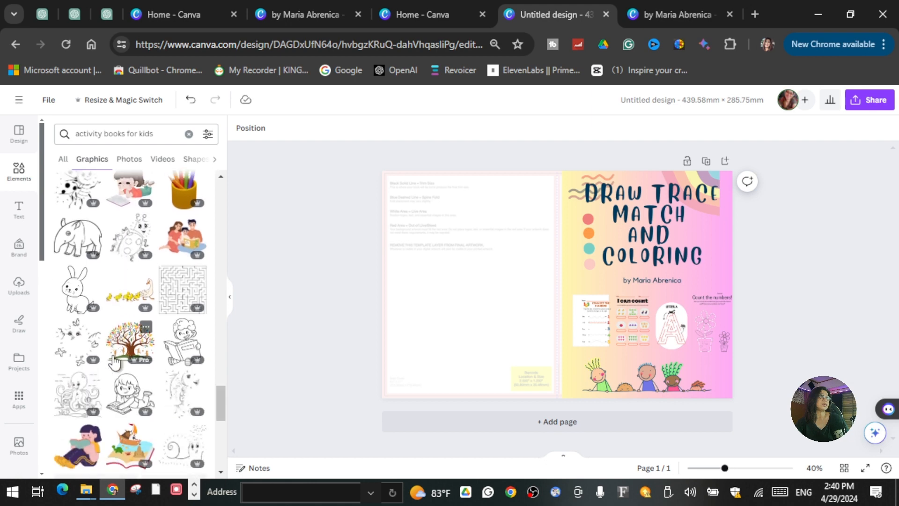
{"action": "scroll", "coordinate": [115, 362], "scroll_direction": "down", "scroll_amount": 2}
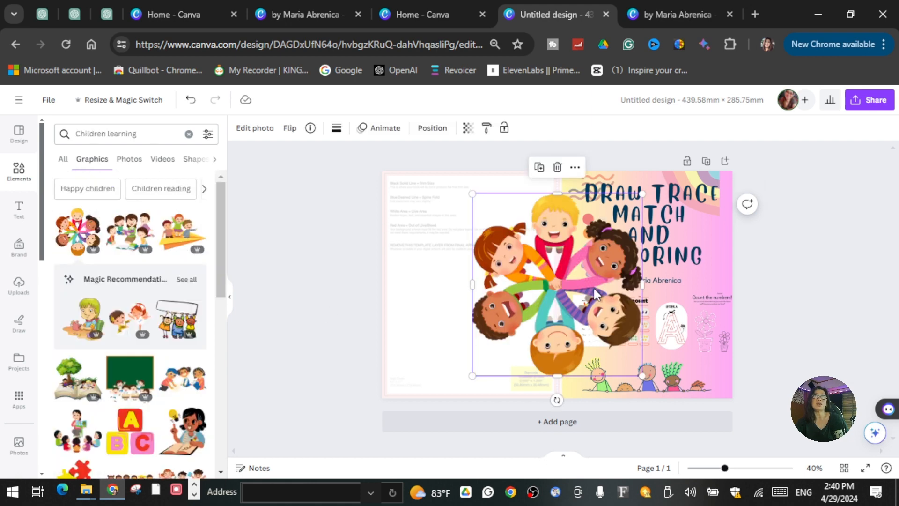
{"action": "left_click_drag", "start_coordinate": [592, 285], "coordinate": [501, 266]}
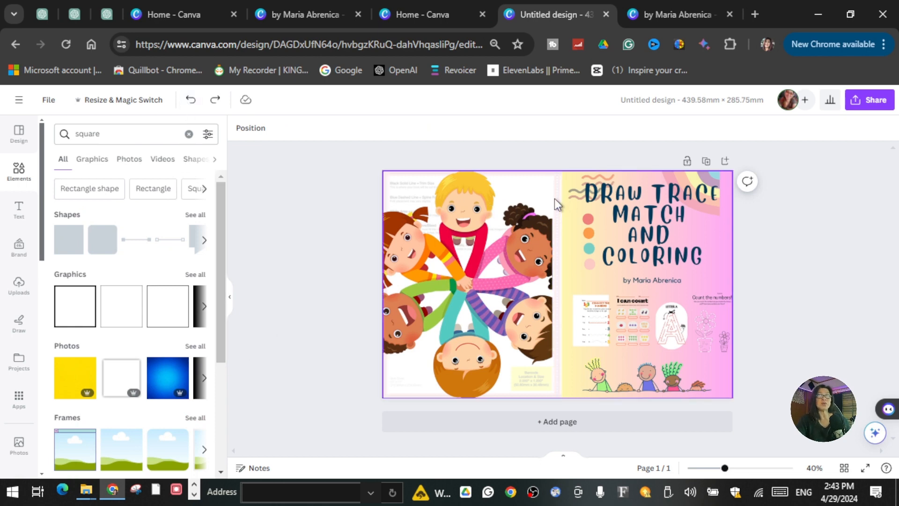
Search the elements for "square" and add the plain square shape to the page
{"action": "left_click", "coordinate": [111, 134]}
{"action": "key", "text": "BackSpace"}
{"action": "key", "text": "BackSpace"}
{"action": "key", "text": "BackSpace"}
{"action": "key", "text": "BackSpace"}
{"action": "key", "text": "BackSpace"}
{"action": "key", "text": "BackSpace"}
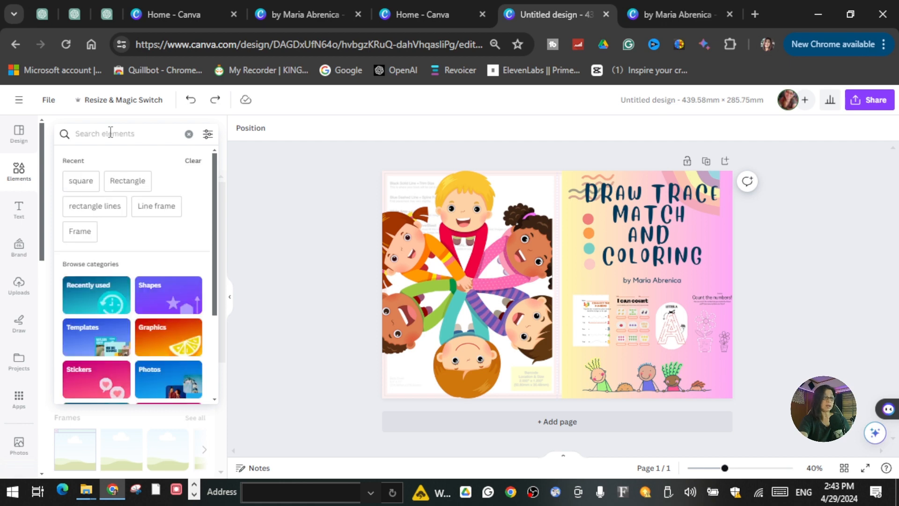
{"action": "type", "text": "square"}
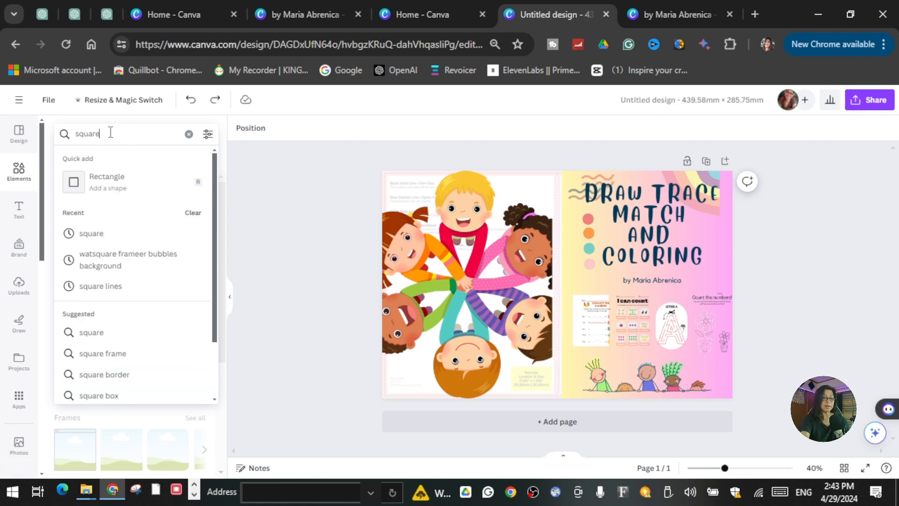
{"action": "key", "text": "Return"}
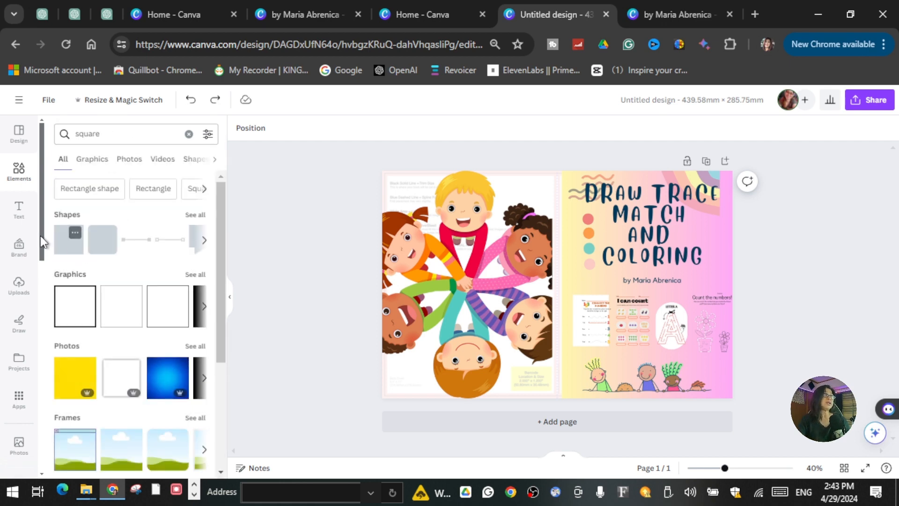
{"action": "left_click", "coordinate": [61, 247]}
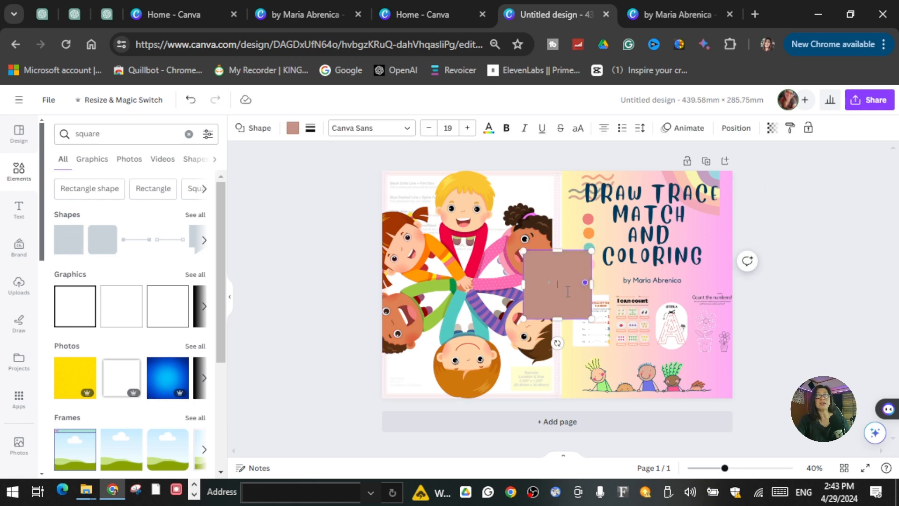
Stretch the square to the full page height and narrow it to a thin strip covering the spine
{"action": "left_click_drag", "start_coordinate": [559, 320], "coordinate": [563, 401]}
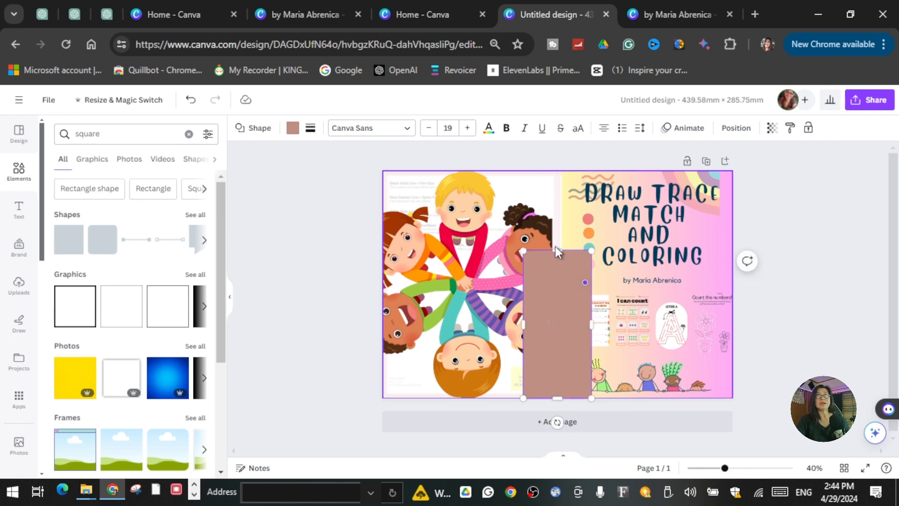
{"action": "left_click_drag", "start_coordinate": [556, 249], "coordinate": [555, 177]}
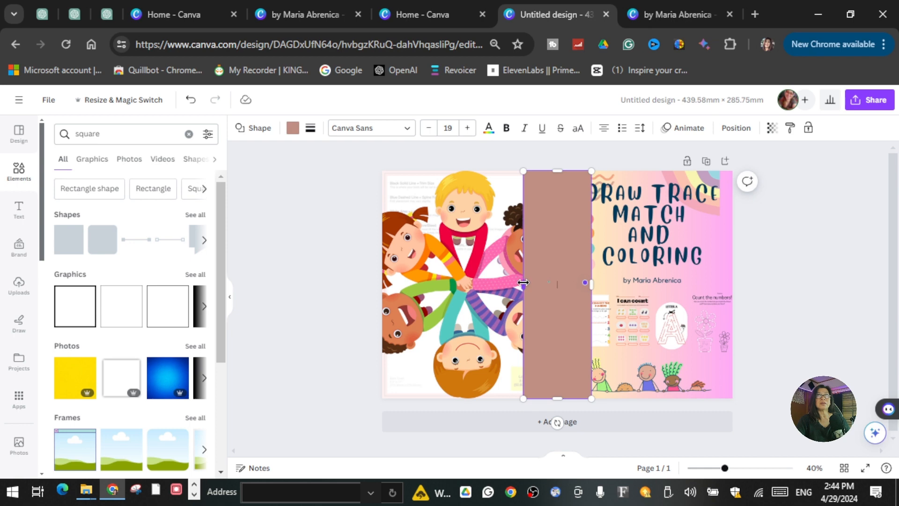
{"action": "left_click_drag", "start_coordinate": [523, 282], "coordinate": [560, 300]}
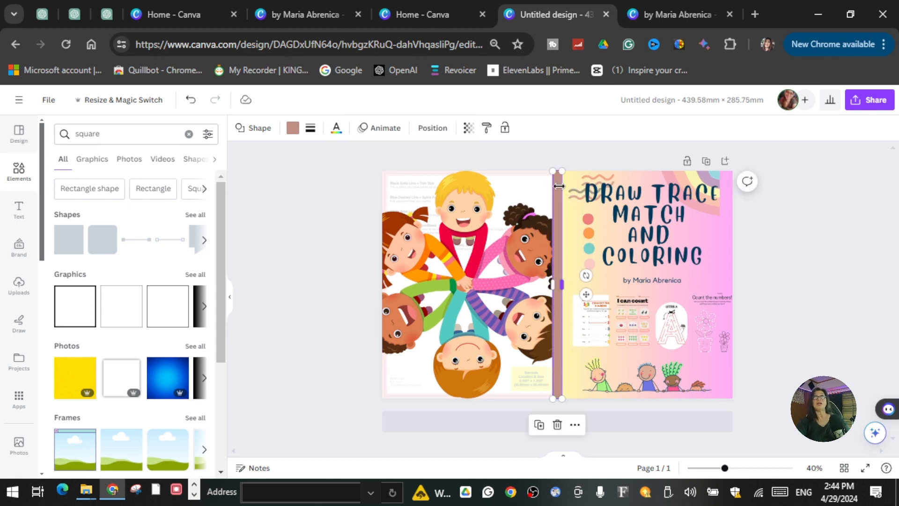
Fill the spine strip with bright pink, trying black, light blue and a darker pink as alternatives
{"action": "left_click", "coordinate": [291, 130]}
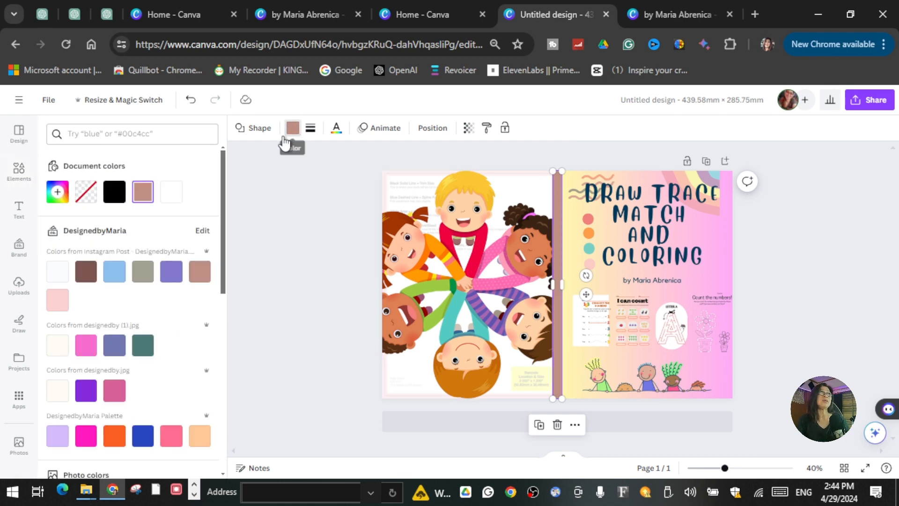
{"action": "left_click", "coordinate": [115, 192]}
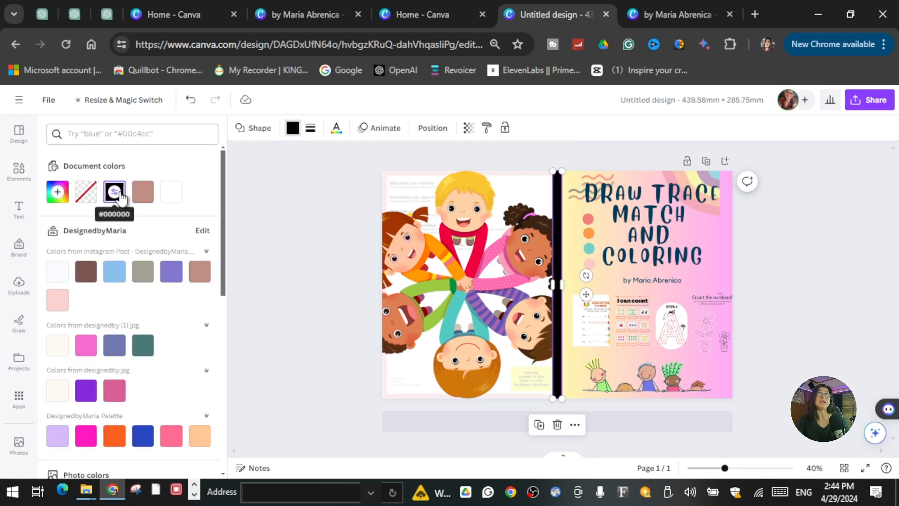
{"action": "left_click", "coordinate": [115, 279]}
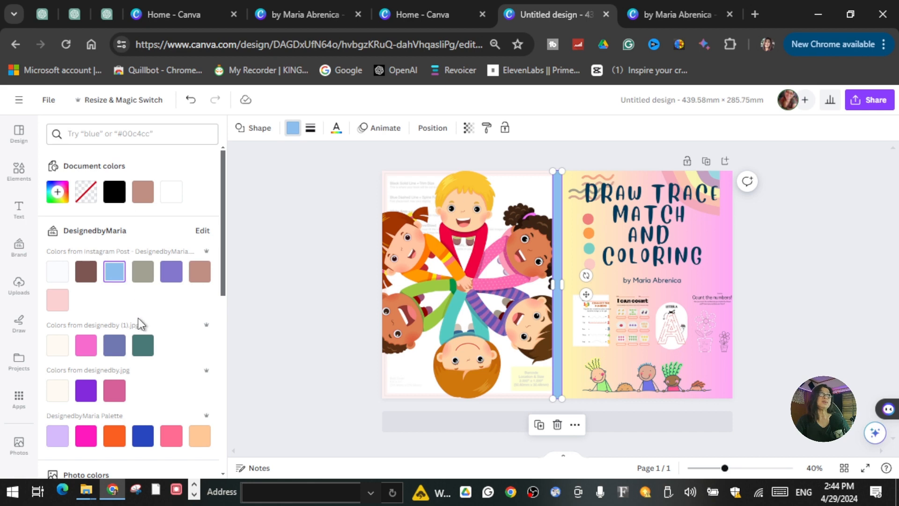
{"action": "left_click", "coordinate": [87, 347]}
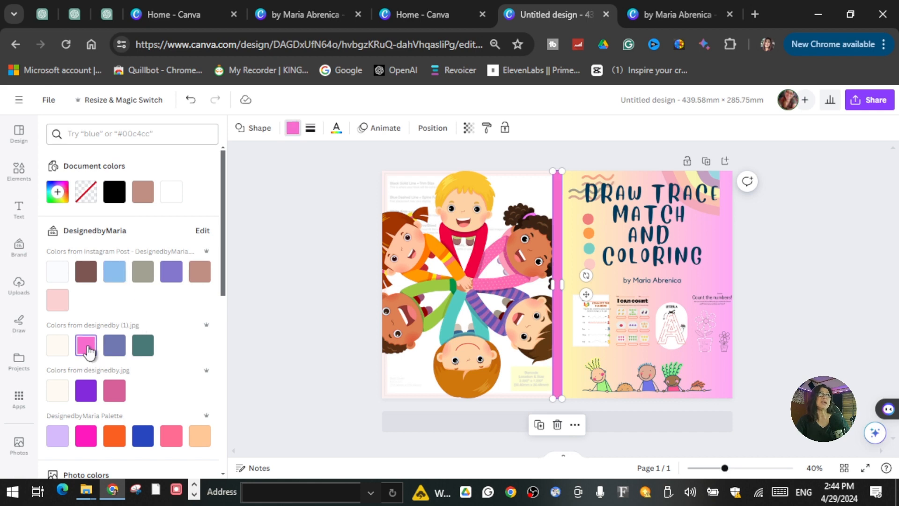
{"action": "left_click", "coordinate": [114, 393]}
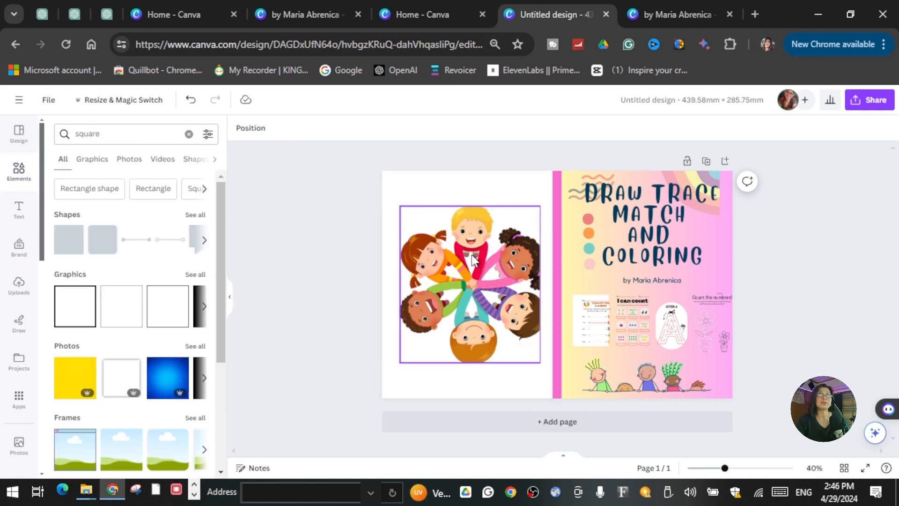
Widen the graphic of the children in a circle on the back cover to about 190 mm
{"action": "left_click", "coordinate": [471, 254]}
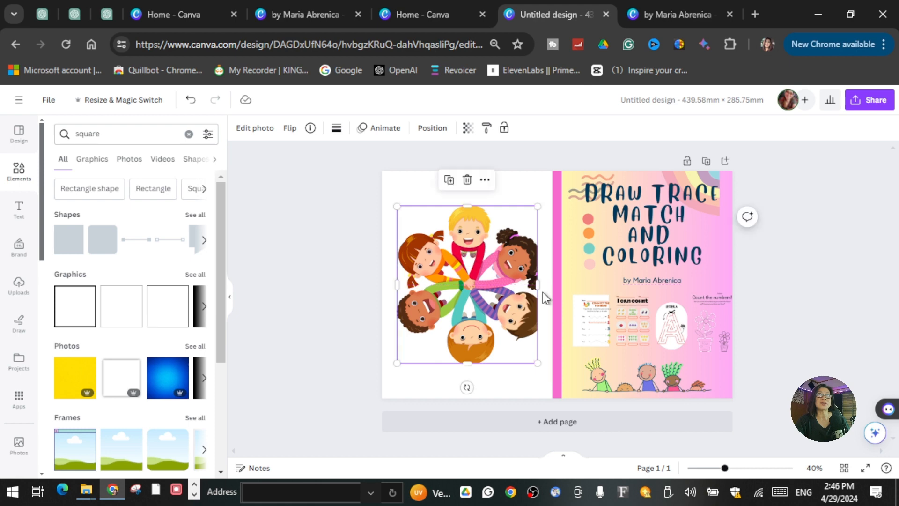
{"action": "left_click_drag", "start_coordinate": [537, 284], "coordinate": [544, 286]}
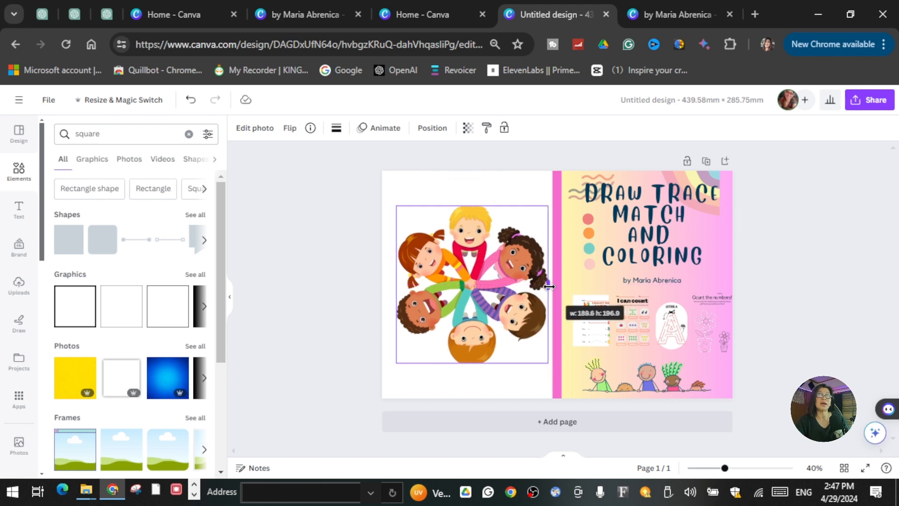
{"action": "left_click_drag", "start_coordinate": [548, 286], "coordinate": [549, 286]}
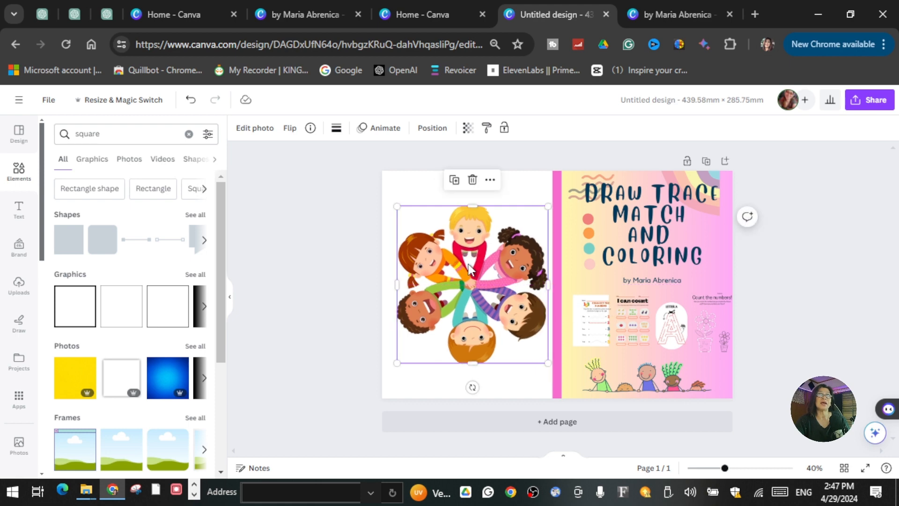
Set the page background to light pink, trying bright pink, darker pink, peach and pale yellow as alternatives
{"action": "left_click", "coordinate": [389, 219]}
{"action": "left_click", "coordinate": [237, 127]}
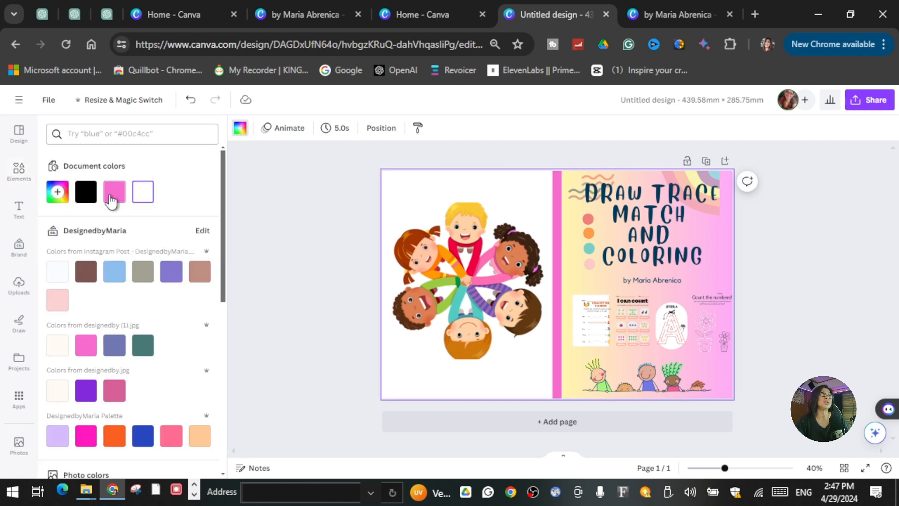
{"action": "left_click", "coordinate": [112, 194]}
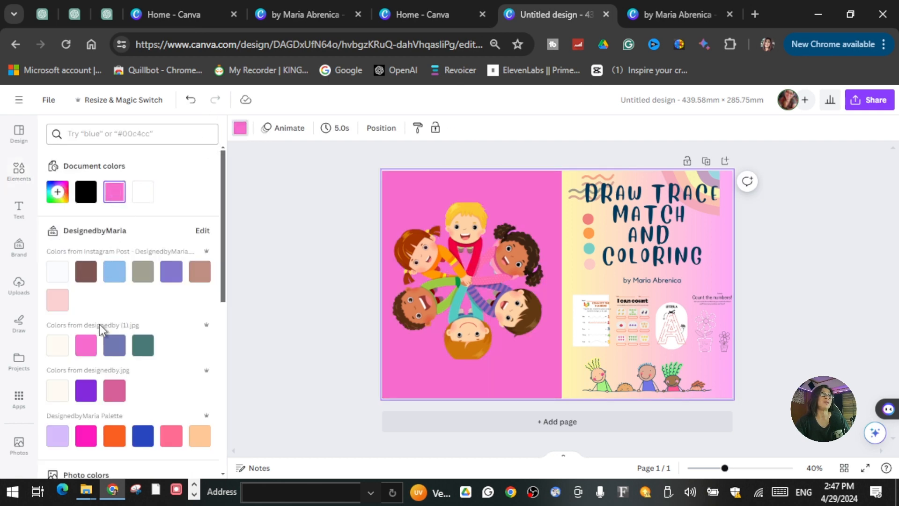
{"action": "left_click", "coordinate": [114, 392]}
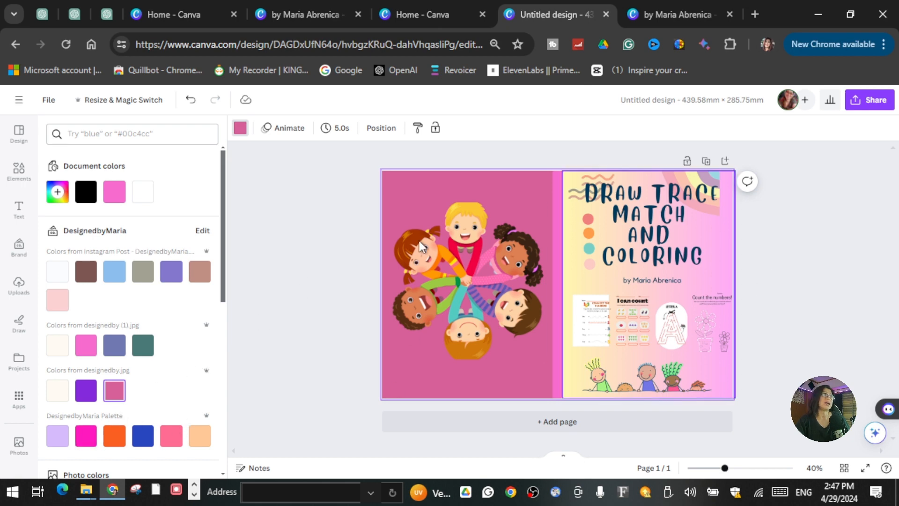
{"action": "left_click", "coordinate": [57, 300]}
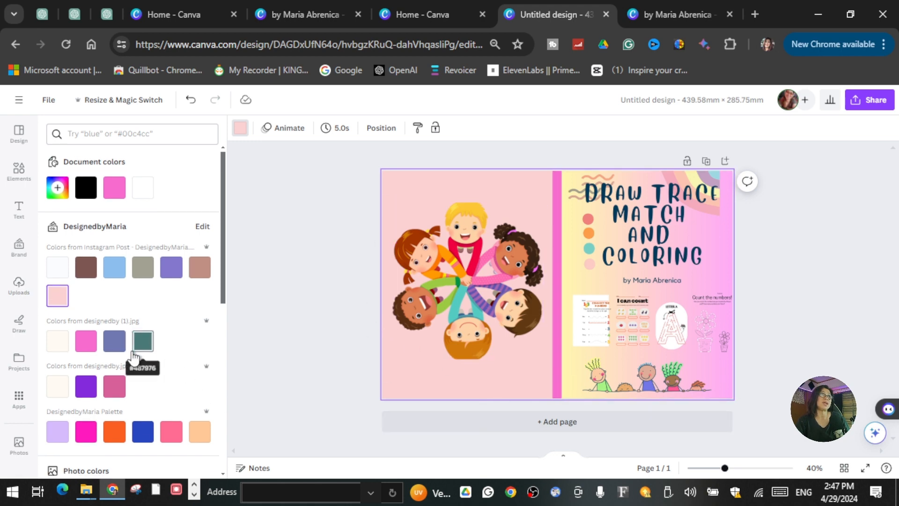
{"action": "scroll", "coordinate": [143, 347], "scroll_direction": "down", "scroll_amount": 3}
{"action": "left_click", "coordinate": [200, 295]}
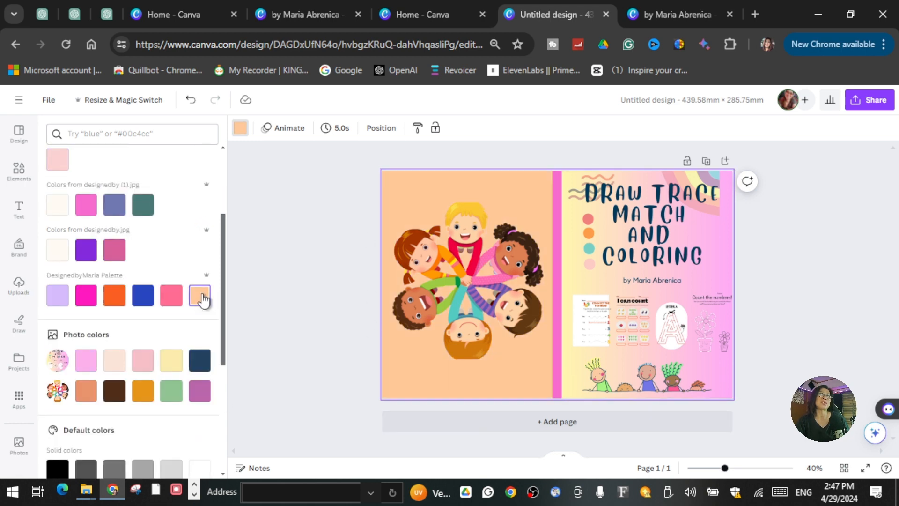
{"action": "left_click", "coordinate": [170, 360]}
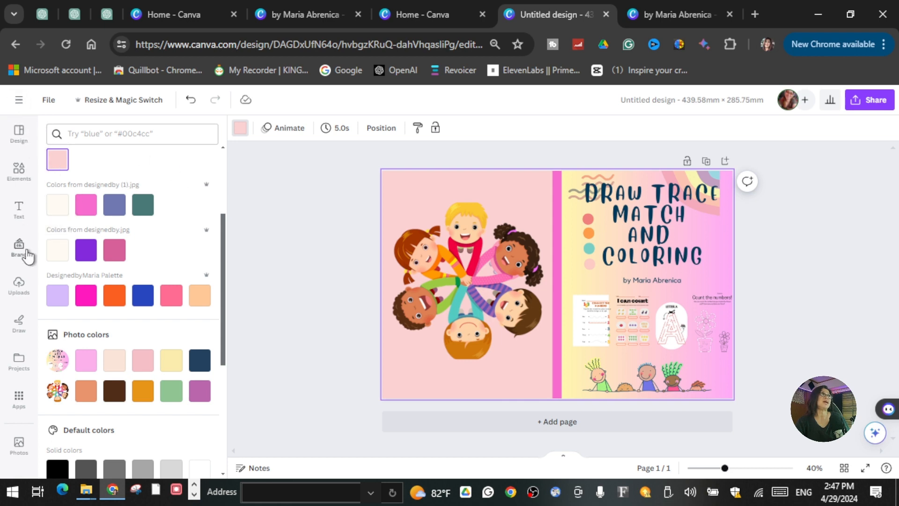
Add the uploaded portrait of the woman in glasses to the page and remove its background with BG Remover
{"action": "left_click", "coordinate": [19, 284]}
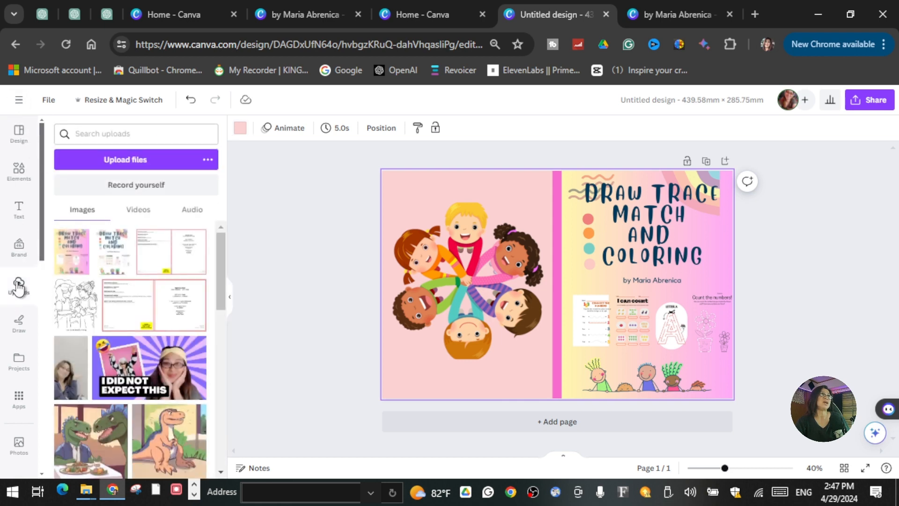
{"action": "left_click", "coordinate": [76, 417]}
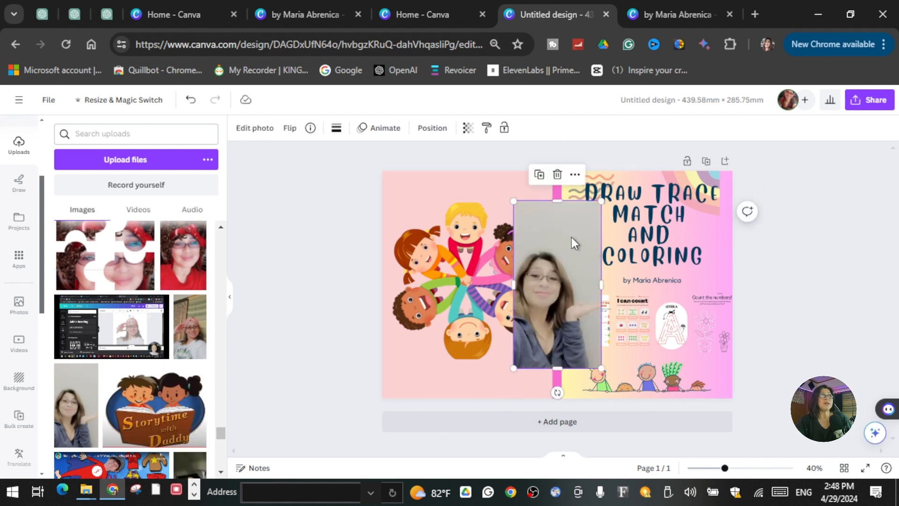
{"action": "left_click", "coordinate": [252, 134]}
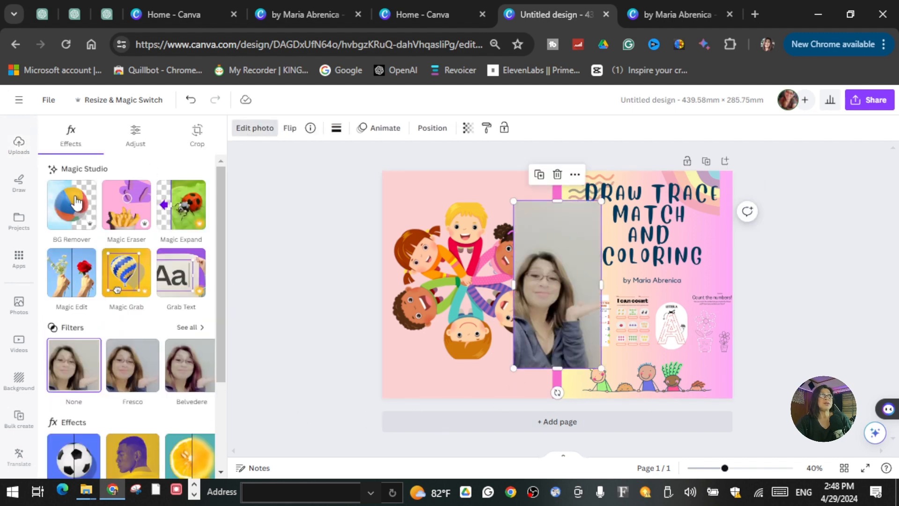
{"action": "left_click", "coordinate": [72, 205]}
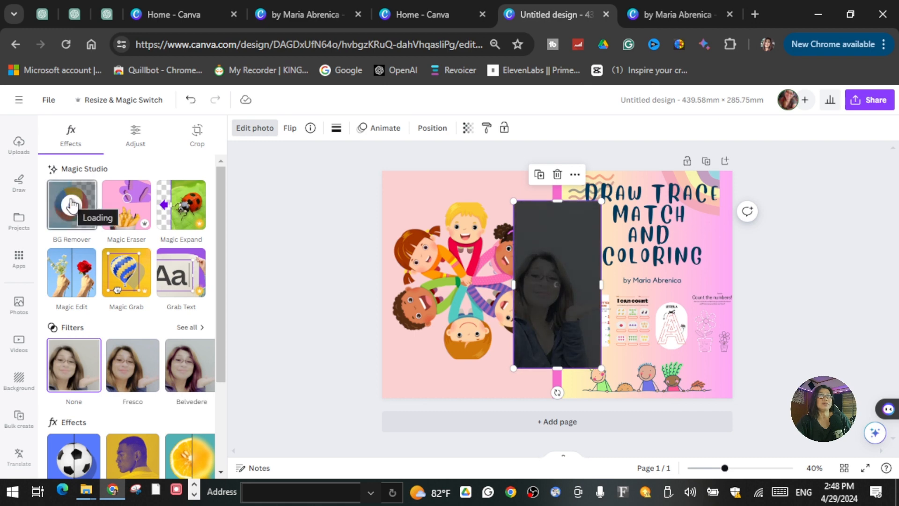
Shrink the portrait to a small size and place it in the lower-left corner of the back cover
{"action": "left_click_drag", "start_coordinate": [600, 201], "coordinate": [543, 311]}
{"action": "left_click_drag", "start_coordinate": [533, 347], "coordinate": [418, 377]}
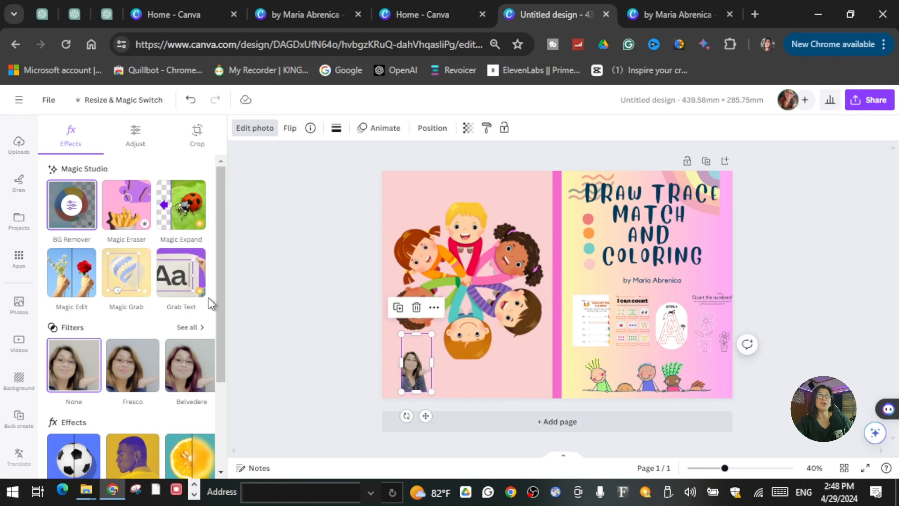
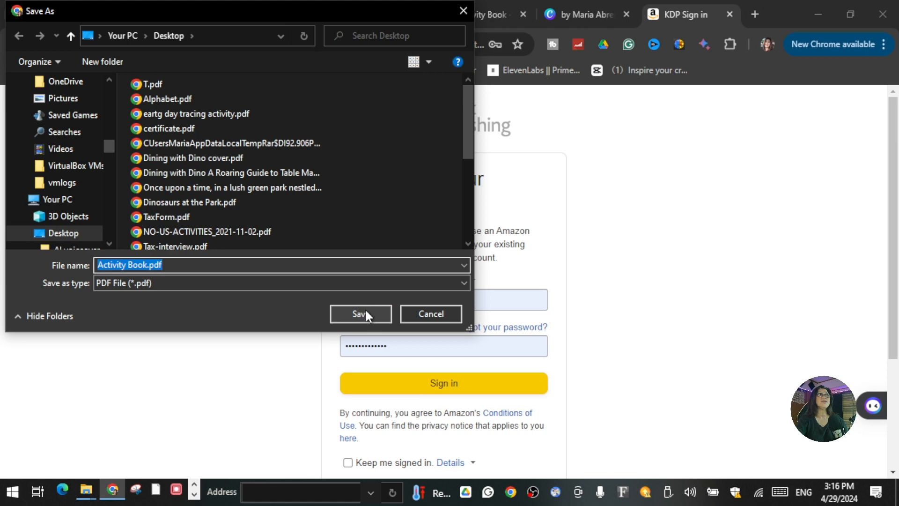
Save Activity Book.pdf to the Desktop and sign in to Kindle Direct Publishing with "Keep me signed in" enabled
{"action": "left_click", "coordinate": [365, 312]}
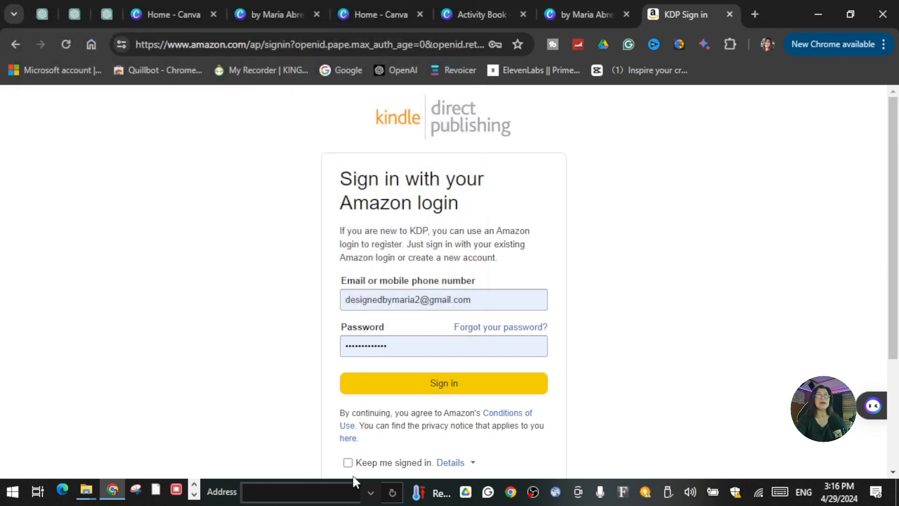
{"action": "left_click", "coordinate": [348, 464]}
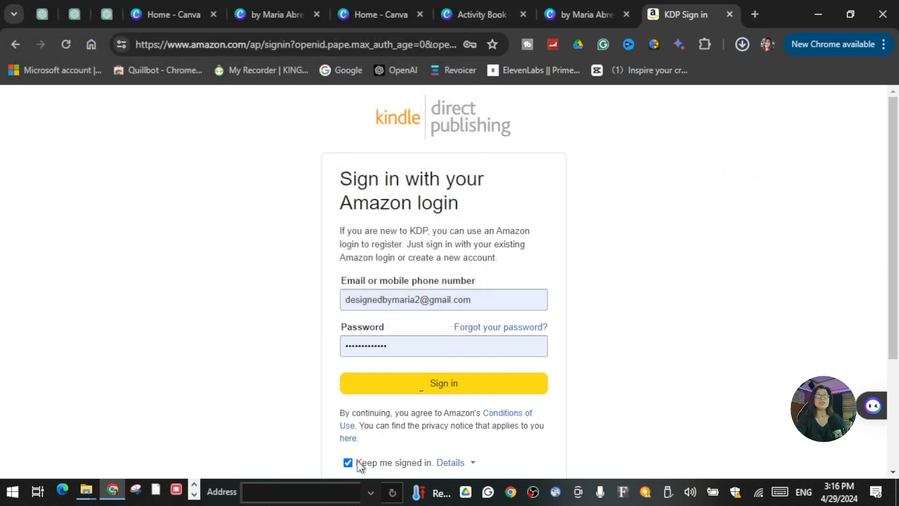
{"action": "left_click", "coordinate": [456, 385]}
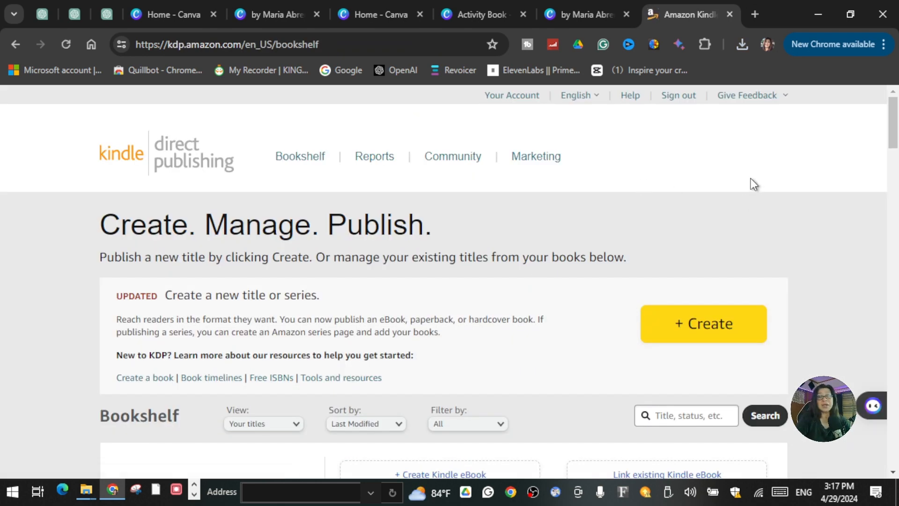
Create a new paperback title from the Kindle Direct Publishing bookshelf
{"action": "scroll", "coordinate": [750, 178], "scroll_direction": "down", "scroll_amount": 1}
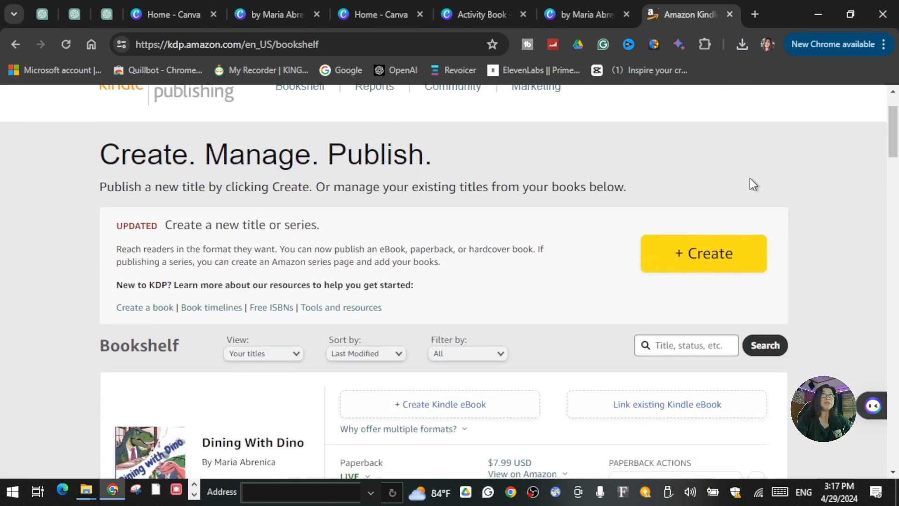
{"action": "scroll", "coordinate": [750, 178], "scroll_direction": "up", "scroll_amount": 1}
{"action": "left_click", "coordinate": [677, 332]}
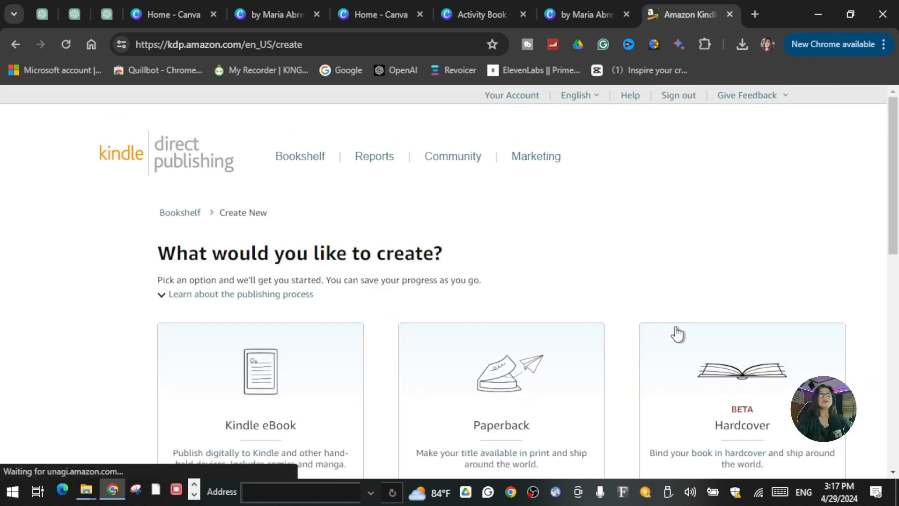
{"action": "scroll", "coordinate": [665, 318], "scroll_direction": "down", "scroll_amount": 4}
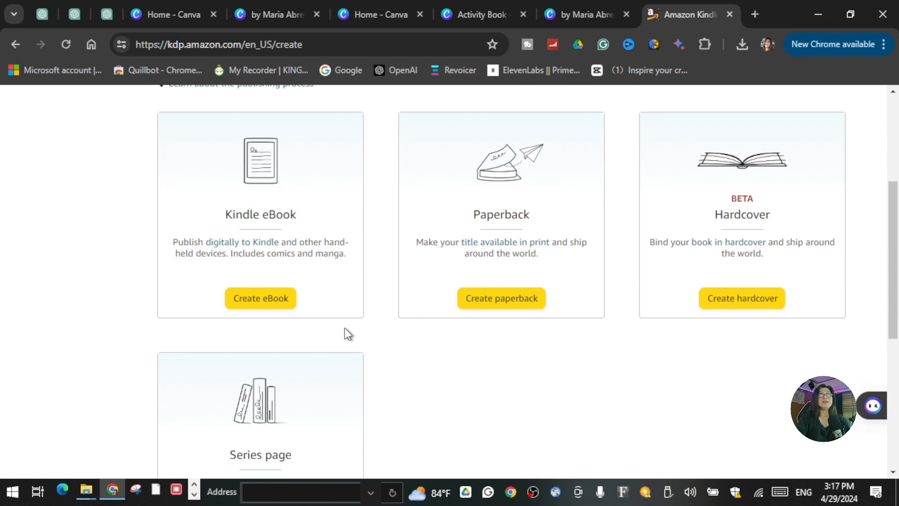
{"action": "scroll", "coordinate": [344, 331], "scroll_direction": "down", "scroll_amount": 3}
{"action": "scroll", "coordinate": [345, 327], "scroll_direction": "down", "scroll_amount": 4}
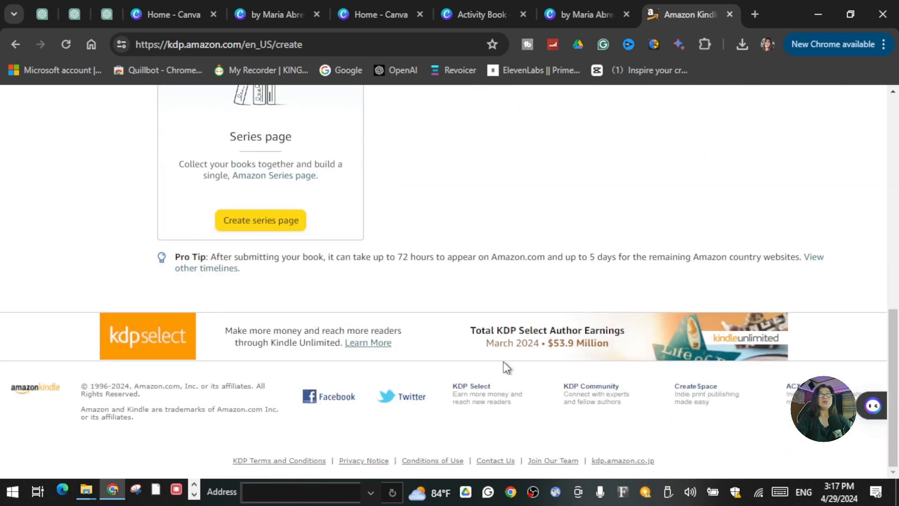
{"action": "scroll", "coordinate": [503, 363], "scroll_direction": "up", "scroll_amount": 4}
{"action": "scroll", "coordinate": [516, 321], "scroll_direction": "up", "scroll_amount": 4}
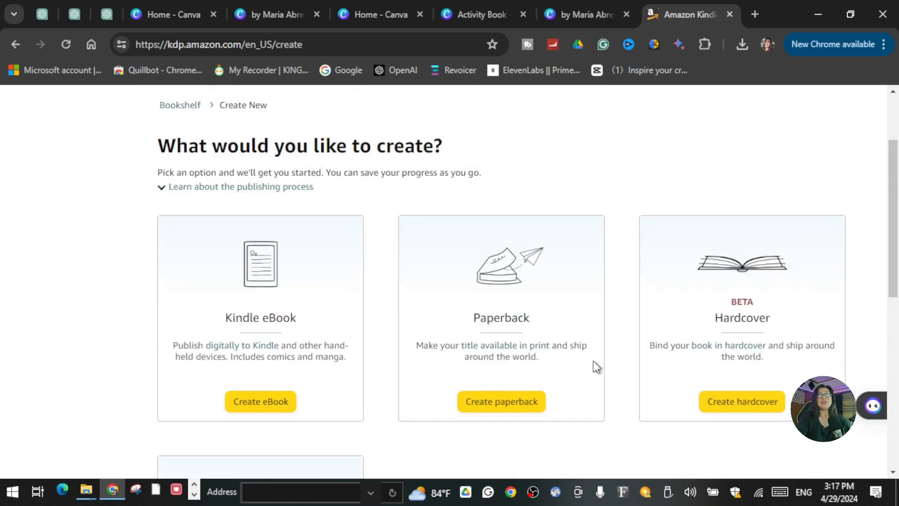
{"action": "left_click", "coordinate": [509, 406]}
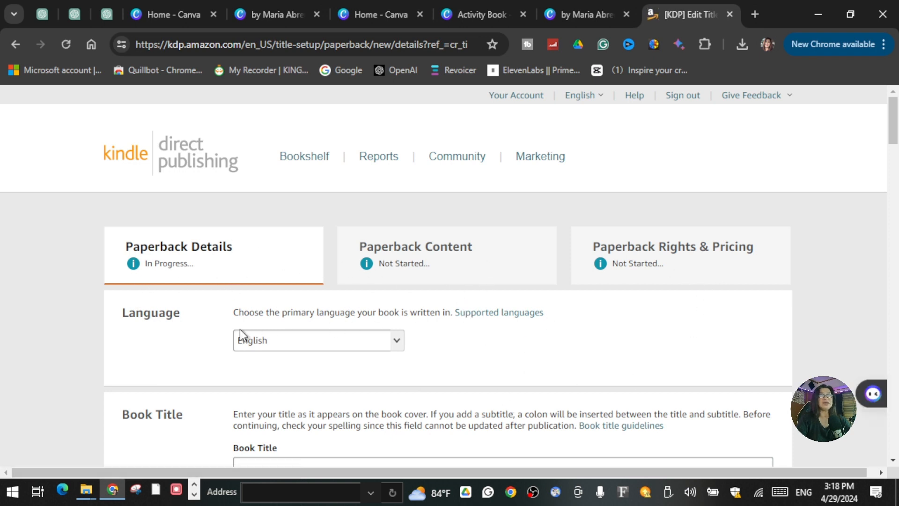
Enter "Draw Trace Match & Color" as the book title, leaving out the words "Activity Book"
{"action": "scroll", "coordinate": [398, 348], "scroll_direction": "down", "scroll_amount": 1}
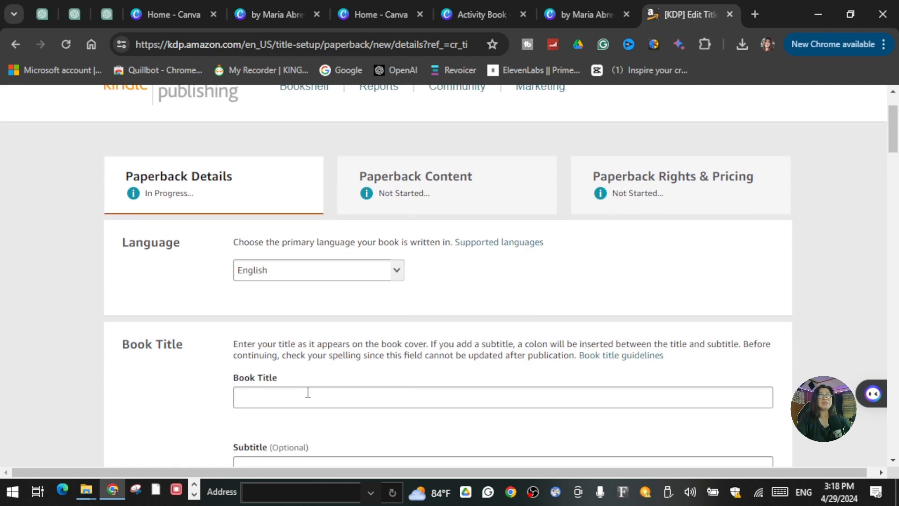
{"action": "left_click", "coordinate": [349, 396]}
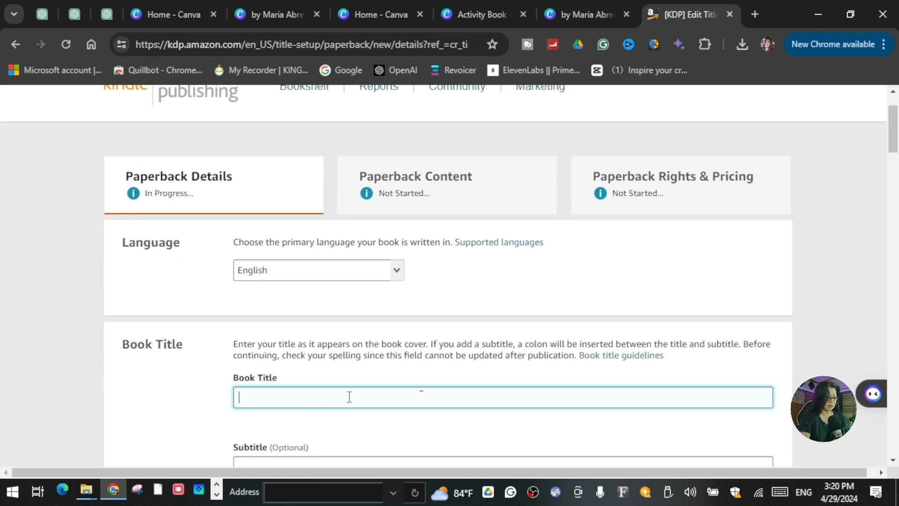
{"action": "type", "text": "Draw"}
{"action": "type", "text": " Tra"}
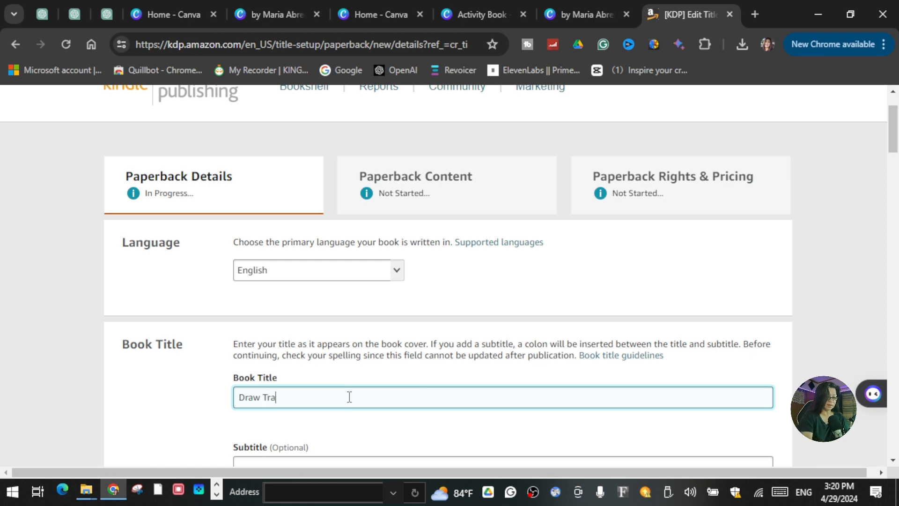
{"action": "type", "text": "ce matc"}
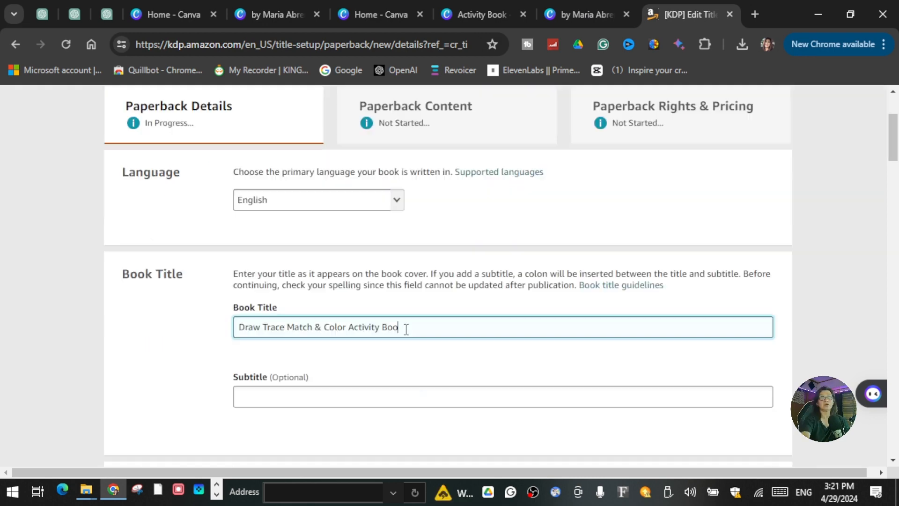
{"action": "key", "text": "BackSpace"}
{"action": "key", "text": "BackSpace"}
{"action": "key", "text": "BackSpace"}
{"action": "key", "text": "BackSpace"}
{"action": "key", "text": "BackSpace"}
{"action": "key", "text": "BackSpace"}
{"action": "key", "text": "BackSpace"}
{"action": "key", "text": "BackSpace"}
{"action": "key", "text": "BackSpace"}
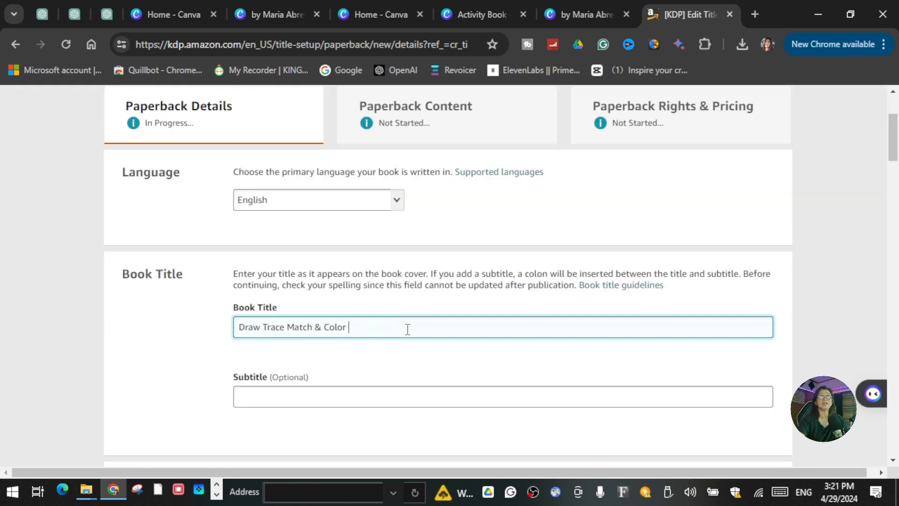
Fill in the book's subtitle and enter the primary author's first and last name
{"action": "left_click", "coordinate": [329, 392]}
{"action": "type", "text": "Ac"}
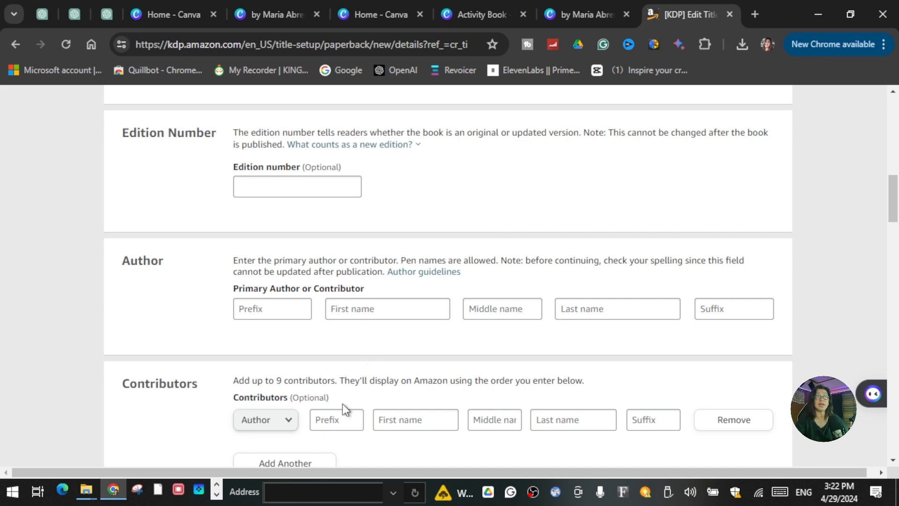
{"action": "left_click", "coordinate": [386, 313]}
{"action": "left_click", "coordinate": [422, 334]}
Enter a description presenting an activity book for kids ages 3 to 5 with cutting, coloring, mazes and tracing
{"action": "scroll", "coordinate": [373, 376], "scroll_direction": "down", "scroll_amount": 3}
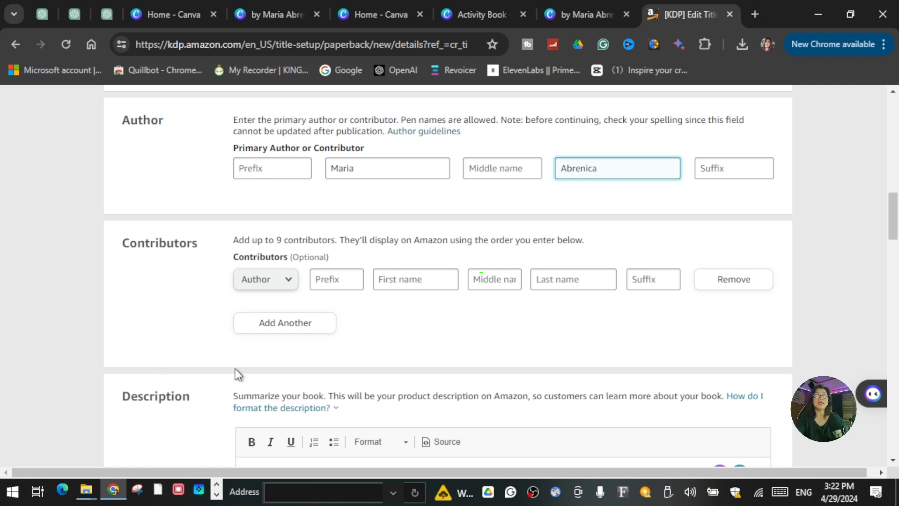
{"action": "scroll", "coordinate": [361, 319], "scroll_direction": "down", "scroll_amount": 3}
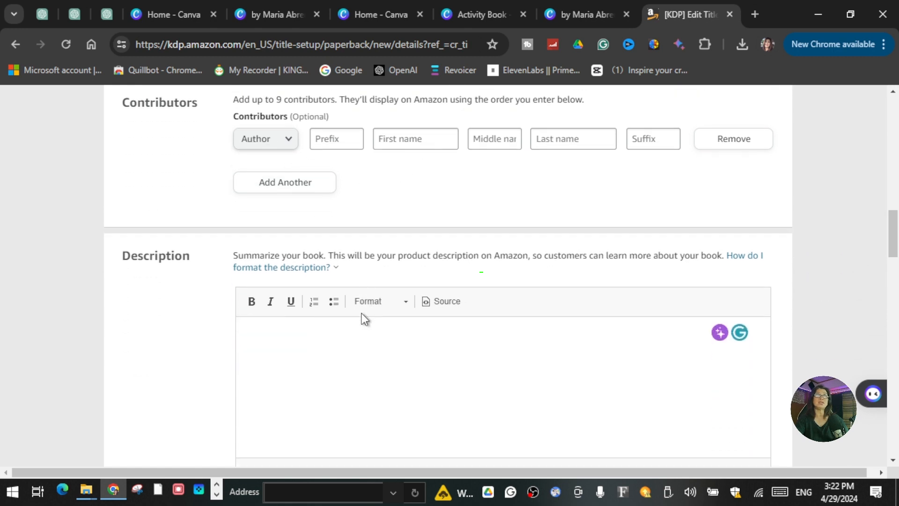
{"action": "left_click", "coordinate": [306, 348]}
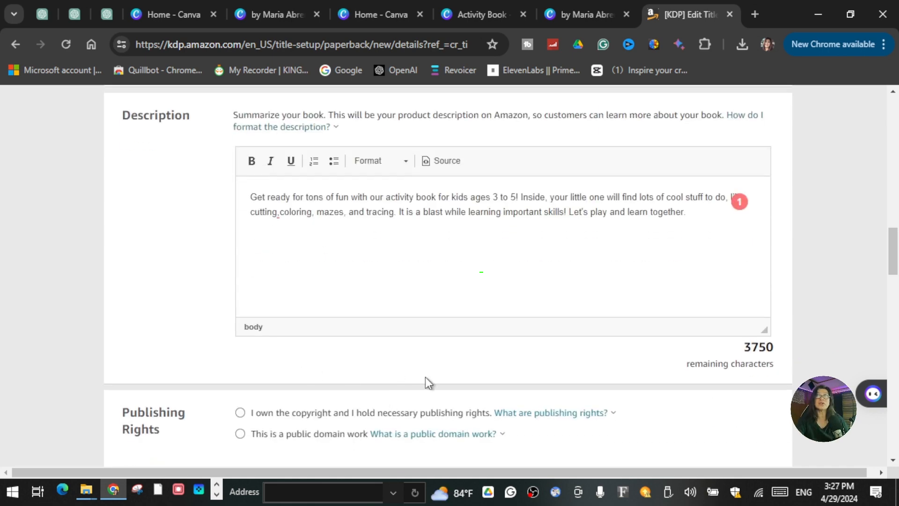
Declare ownership of the copyright and publishing rights, and answer No to sexually explicit images or title
{"action": "scroll", "coordinate": [430, 382], "scroll_direction": "down", "scroll_amount": 3}
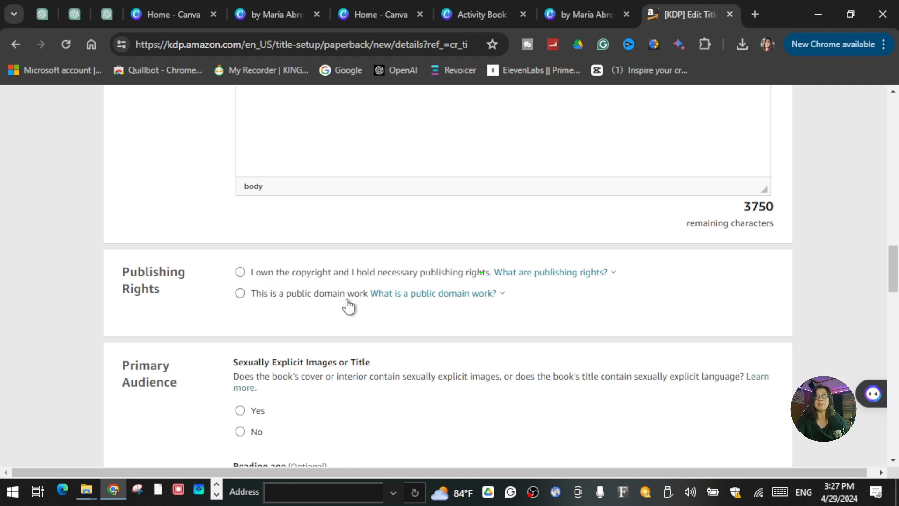
{"action": "left_click", "coordinate": [240, 273]}
{"action": "scroll", "coordinate": [297, 315], "scroll_direction": "down", "scroll_amount": 1}
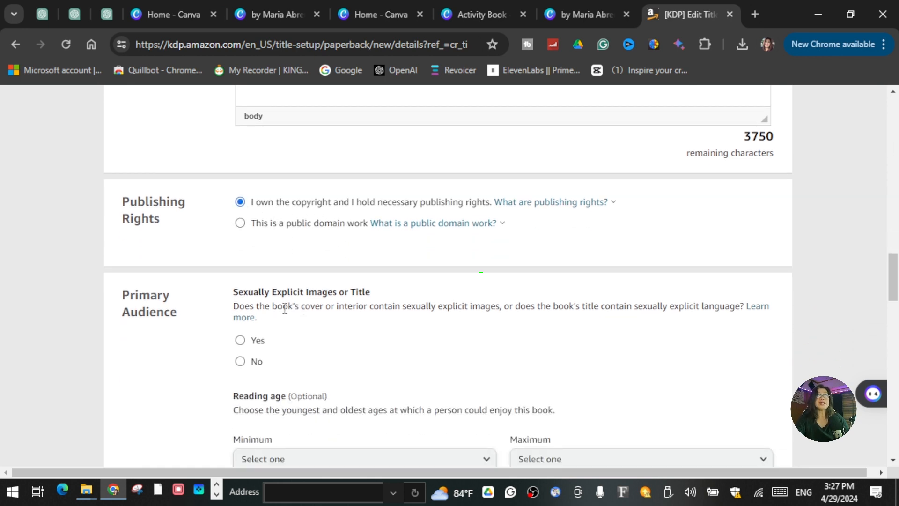
{"action": "left_click", "coordinate": [239, 362]}
Set the reading age to a minimum of 3 and a maximum of 5
{"action": "scroll", "coordinate": [429, 346], "scroll_direction": "down", "scroll_amount": 2}
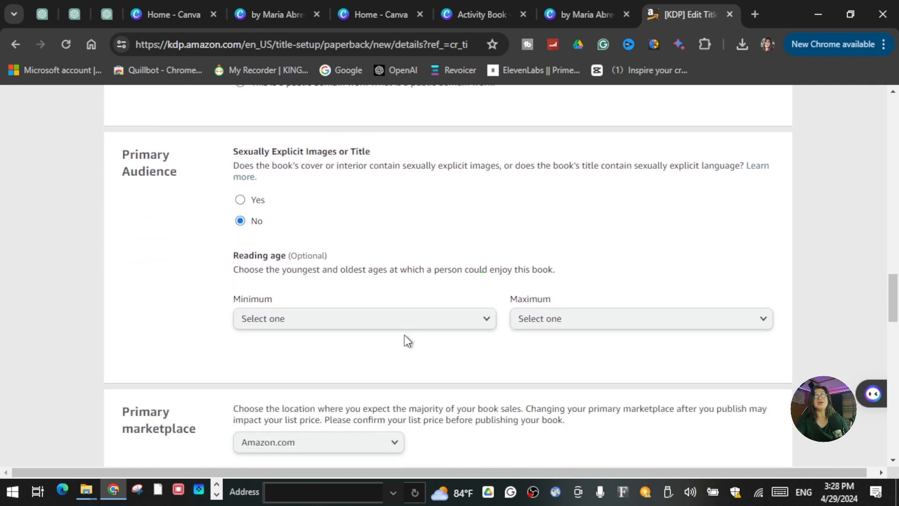
{"action": "left_click", "coordinate": [486, 323]}
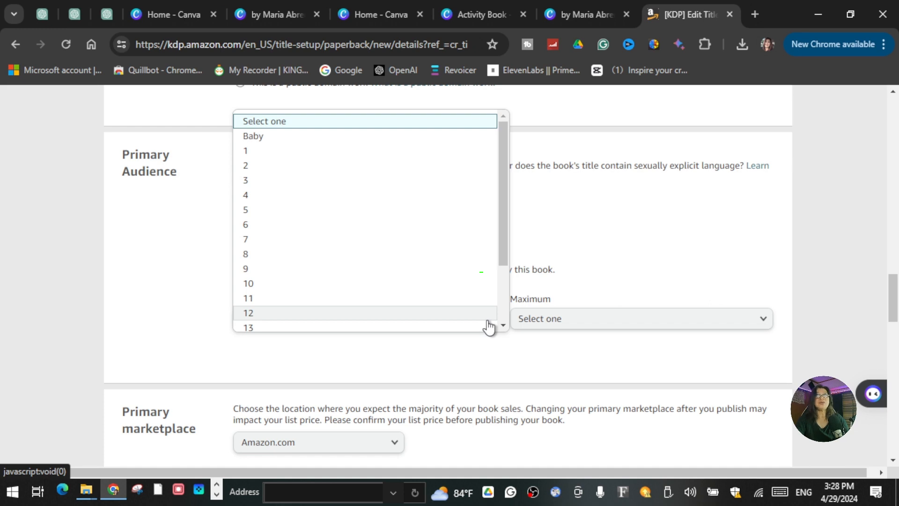
{"action": "scroll", "coordinate": [487, 325], "scroll_direction": "up", "scroll_amount": 3}
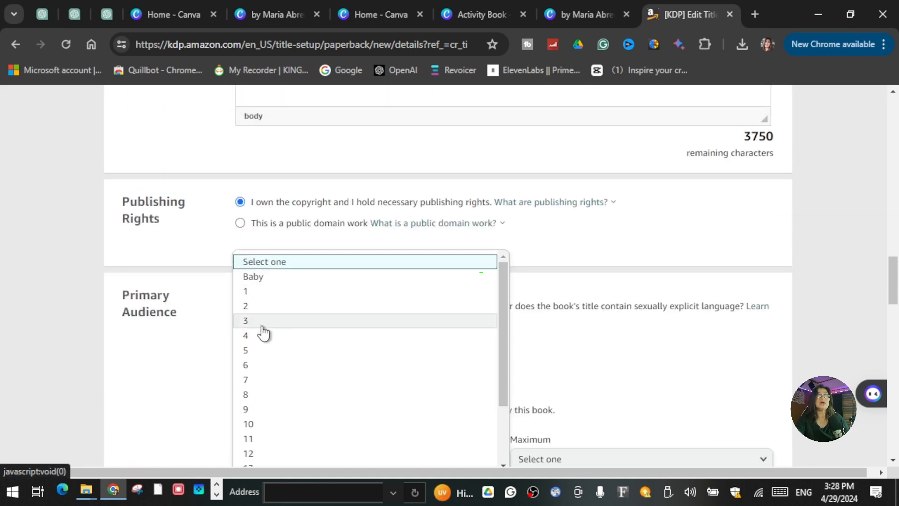
{"action": "left_click", "coordinate": [265, 323]}
{"action": "scroll", "coordinate": [393, 381], "scroll_direction": "down", "scroll_amount": 1}
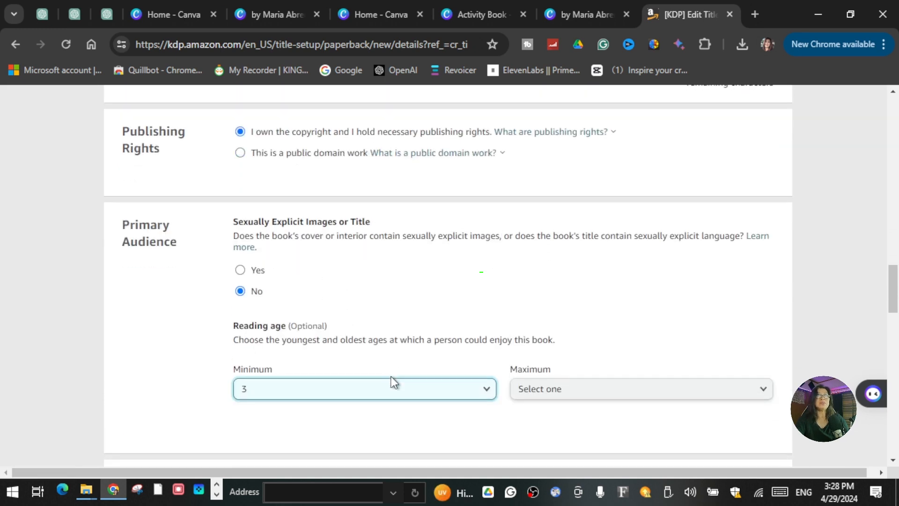
{"action": "left_click", "coordinate": [765, 391]}
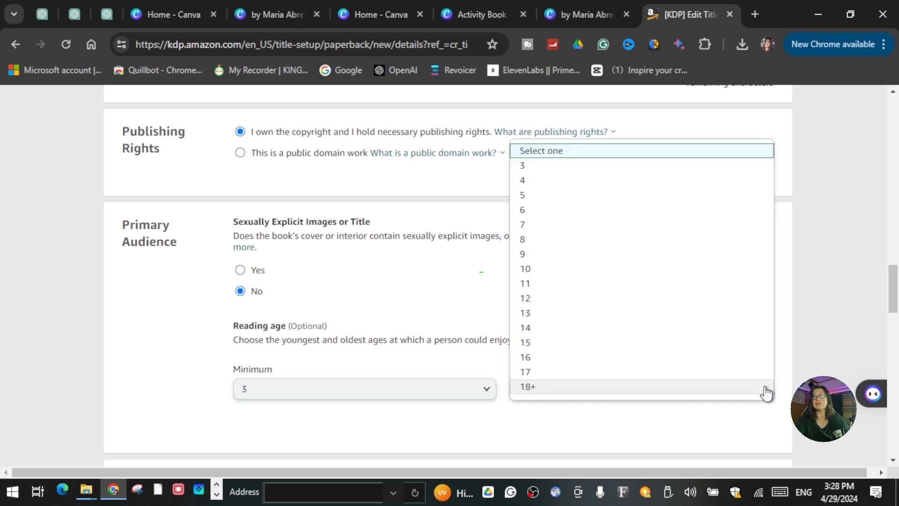
{"action": "left_click", "coordinate": [531, 196]}
Choose Amazon.com as the primary marketplace
{"action": "scroll", "coordinate": [462, 323], "scroll_direction": "down", "scroll_amount": 4}
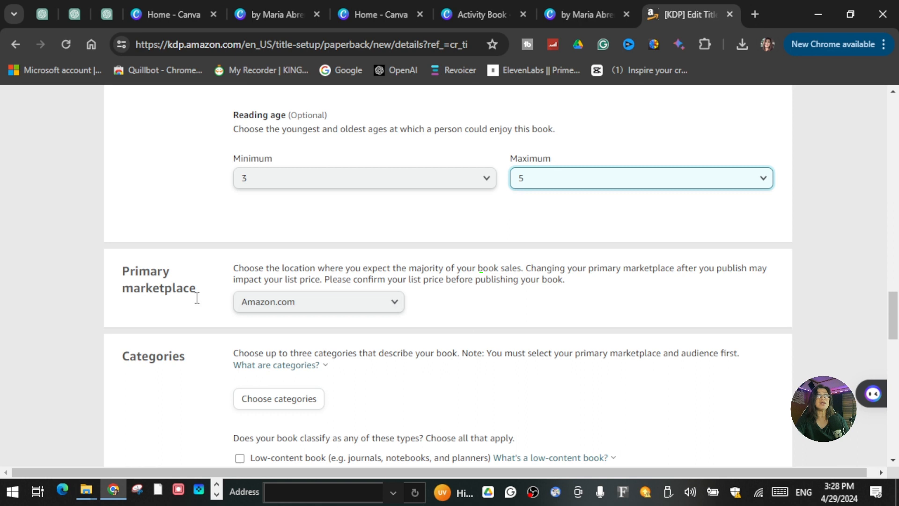
{"action": "left_click", "coordinate": [396, 308]}
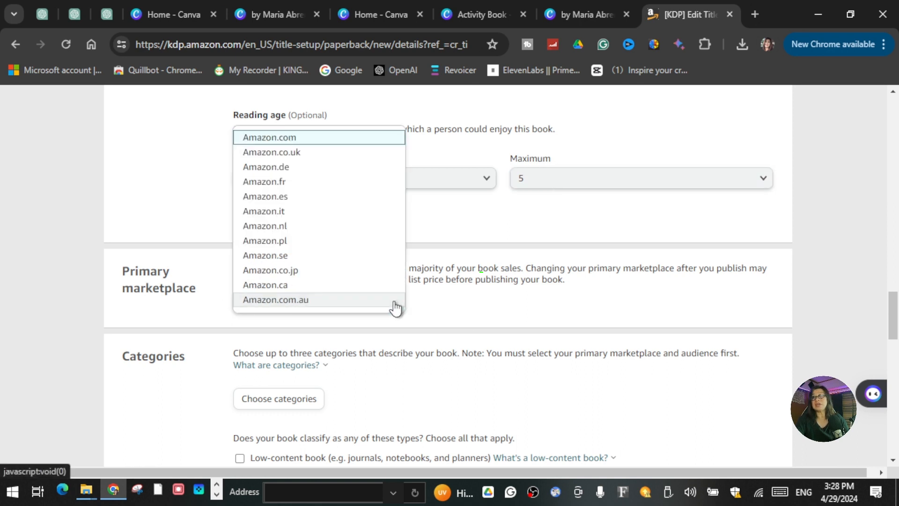
{"action": "left_click", "coordinate": [308, 136]}
Categorize the book under Children's Books with the Early Learning subcategory, and classify it as a large-print book
{"action": "scroll", "coordinate": [411, 352], "scroll_direction": "down", "scroll_amount": 2}
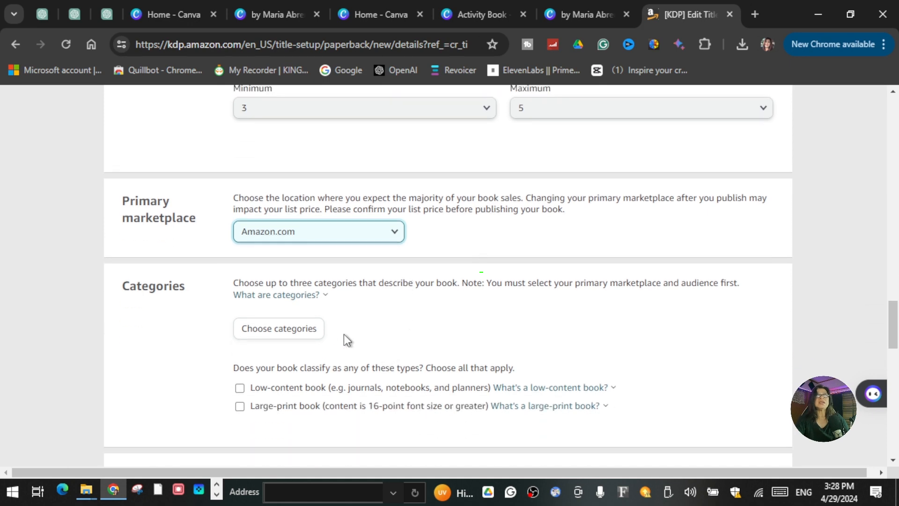
{"action": "left_click", "coordinate": [313, 333]}
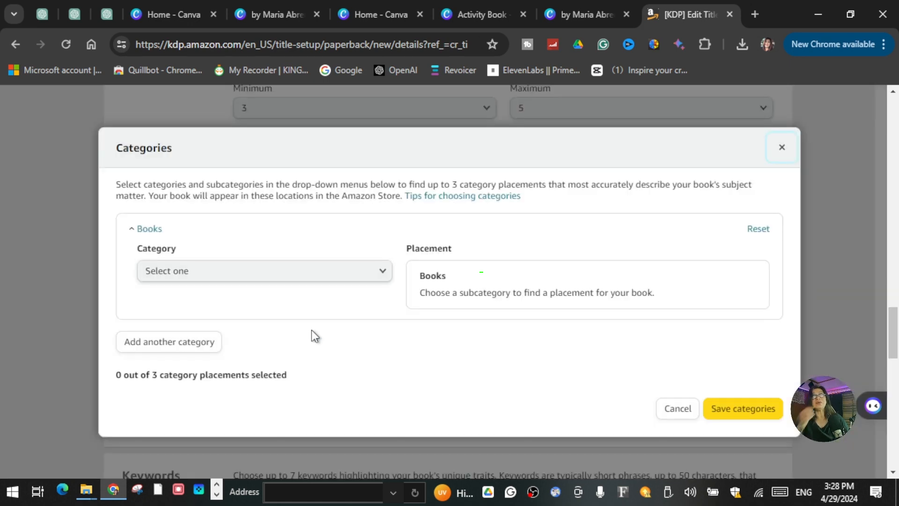
{"action": "left_click", "coordinate": [383, 273]}
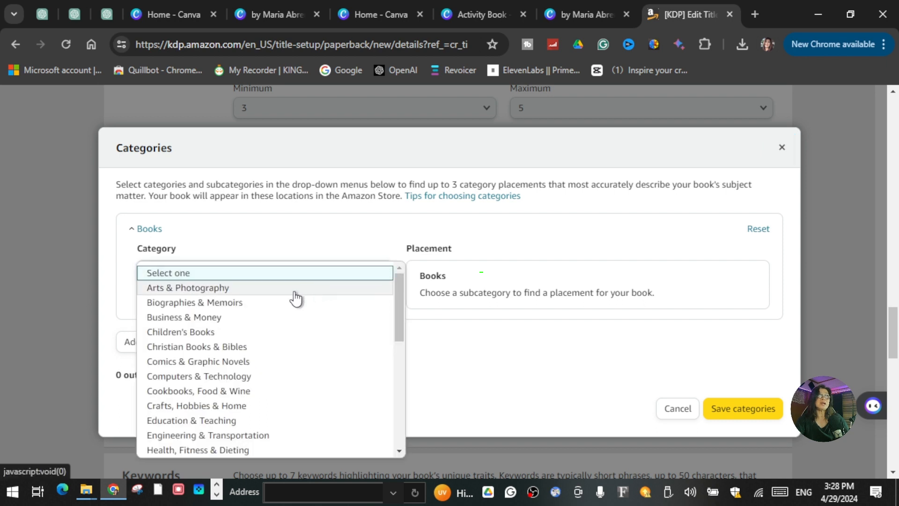
{"action": "left_click", "coordinate": [217, 334]}
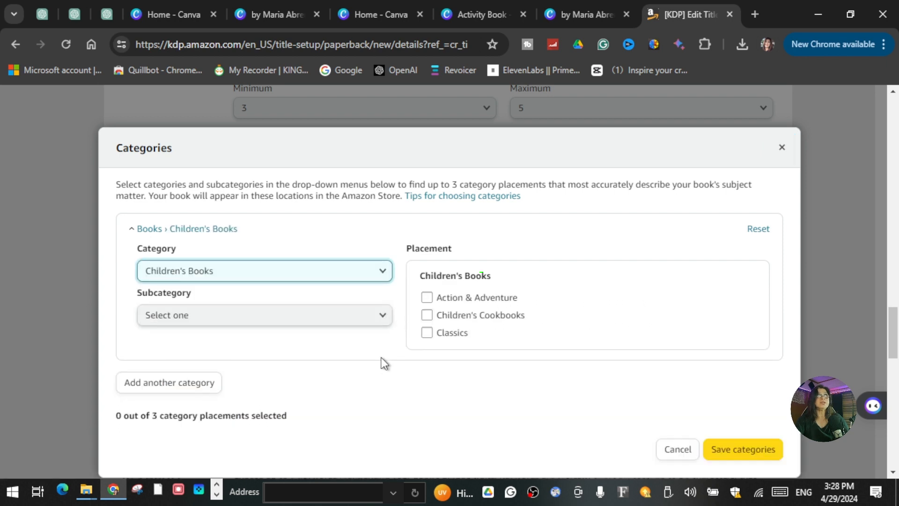
{"action": "left_click", "coordinate": [386, 320]}
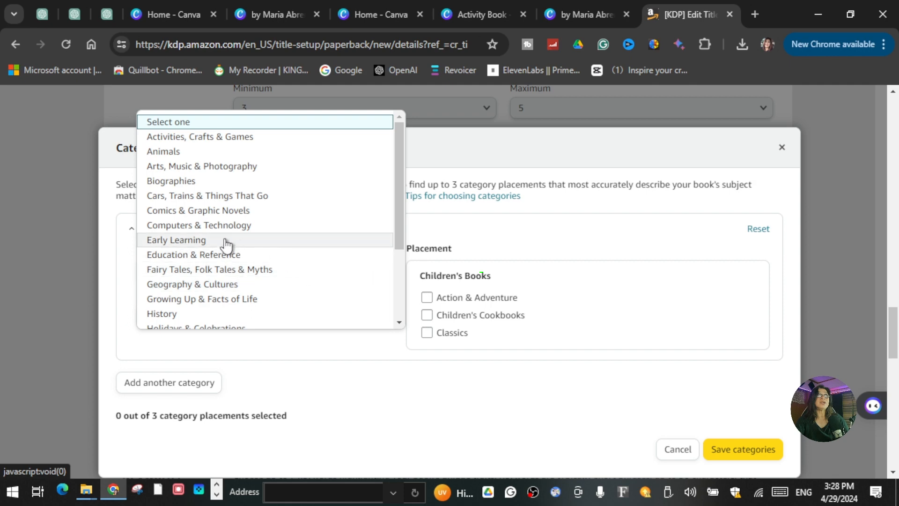
{"action": "left_click", "coordinate": [327, 240]}
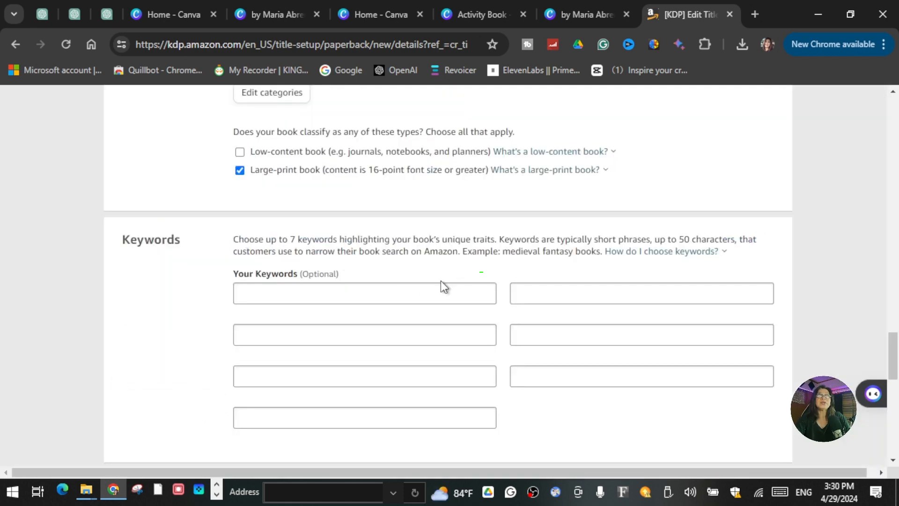
Fill all seven keyword fields with phrases such as "activity book for children", "tracing and cutting skills", "preschool activity book" and "numbers book"
{"action": "left_click", "coordinate": [282, 294]}
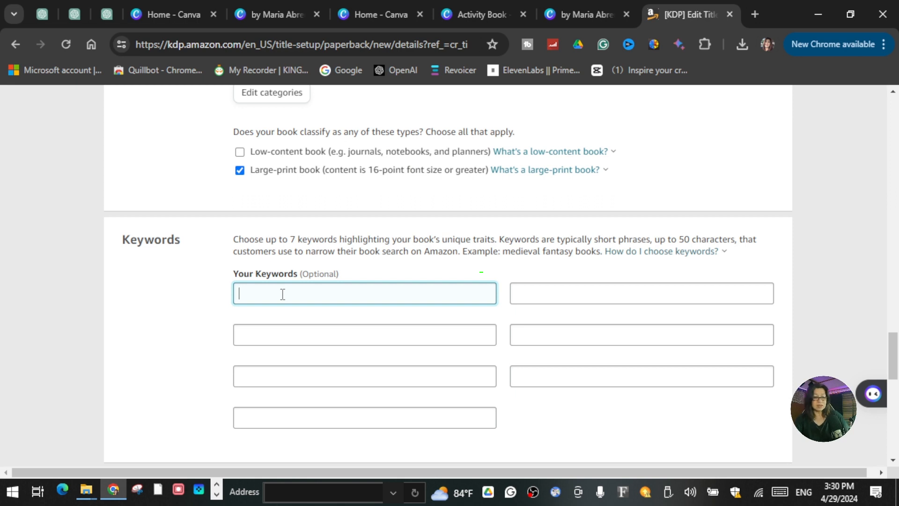
{"action": "type", "text": "activity bok"}
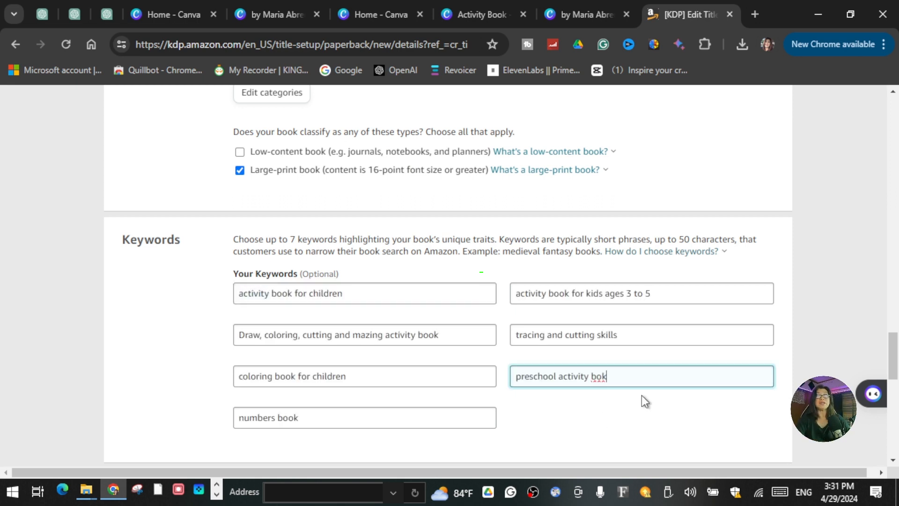
{"action": "key", "text": "BackSpace"}
{"action": "type", "text": "ok"}
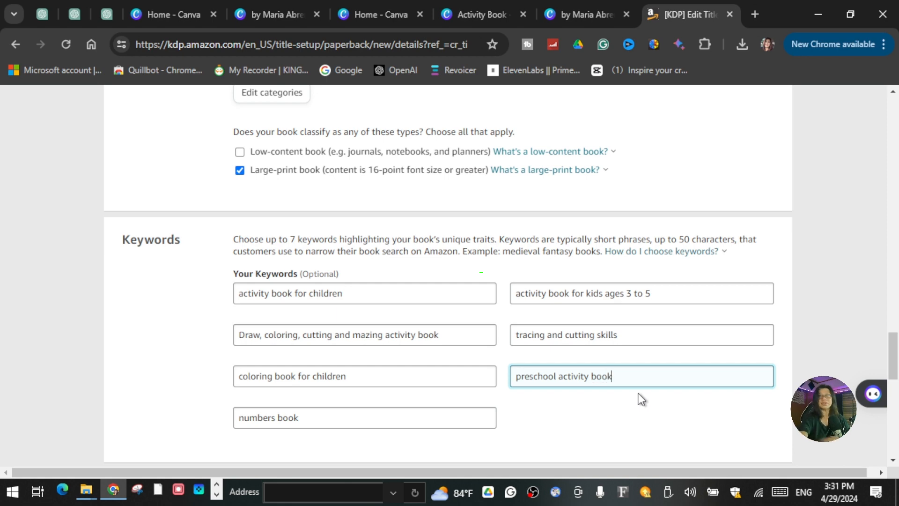
Keep identical publication and release dates with release for sale now, then save the details and continue to the paperback content
{"action": "scroll", "coordinate": [629, 379], "scroll_direction": "down", "scroll_amount": 6}
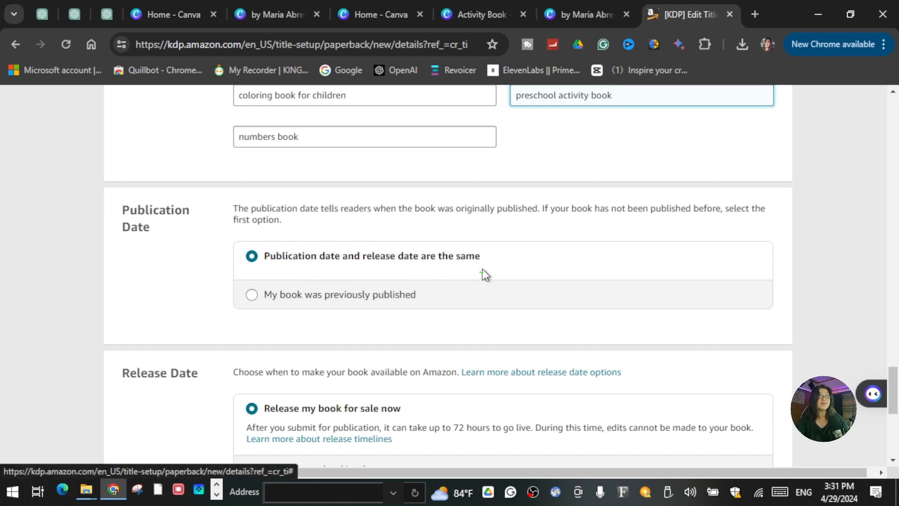
{"action": "scroll", "coordinate": [483, 269], "scroll_direction": "down", "scroll_amount": 3}
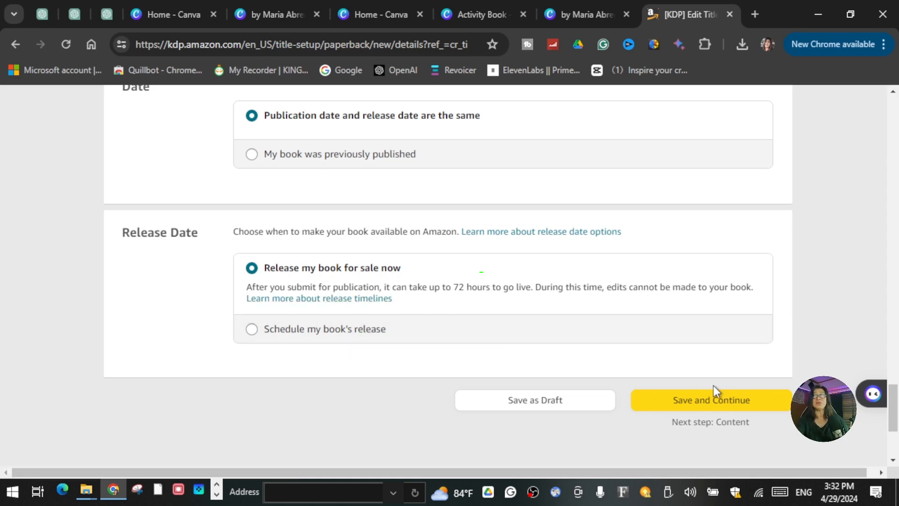
{"action": "left_click", "coordinate": [716, 401]}
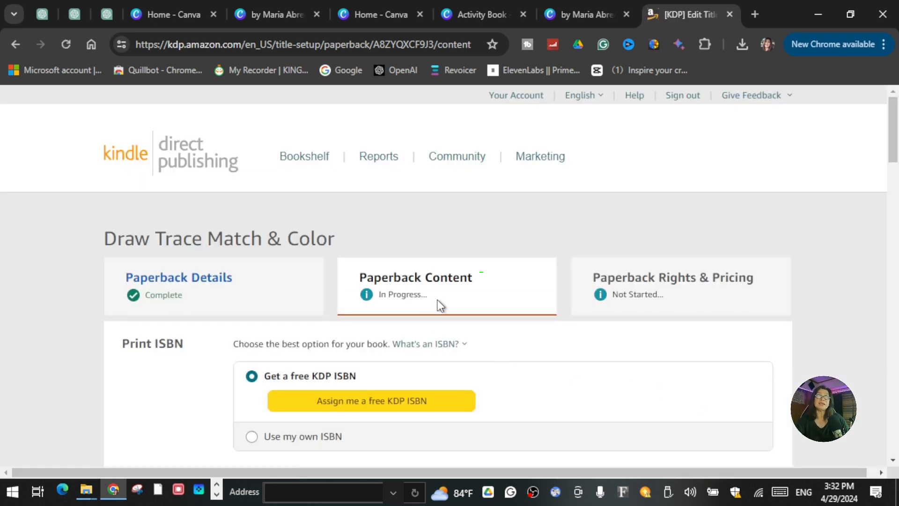
Set the print options to standard color interior with white paper, 8.5 x 11 in trim size, Bleed (PDF only) and matte cover finish
{"action": "scroll", "coordinate": [437, 300], "scroll_direction": "down", "scroll_amount": 1}
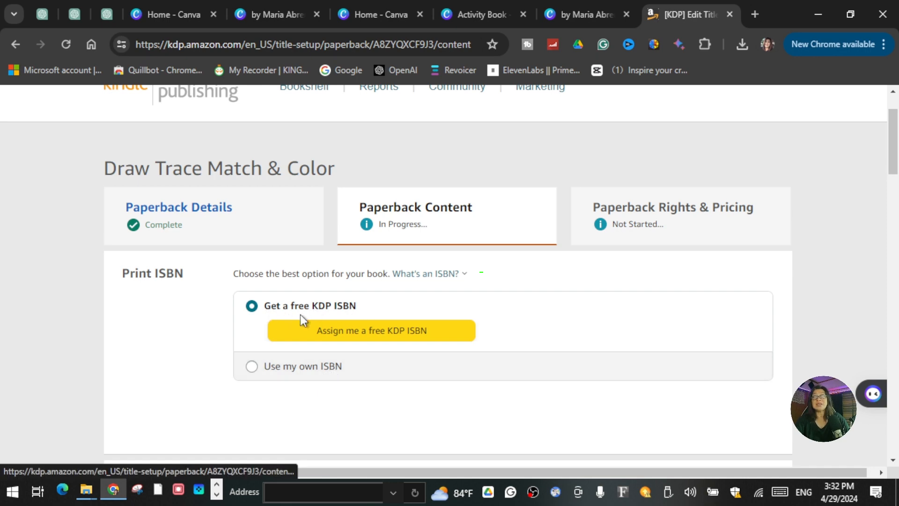
{"action": "scroll", "coordinate": [300, 314], "scroll_direction": "down", "scroll_amount": 5}
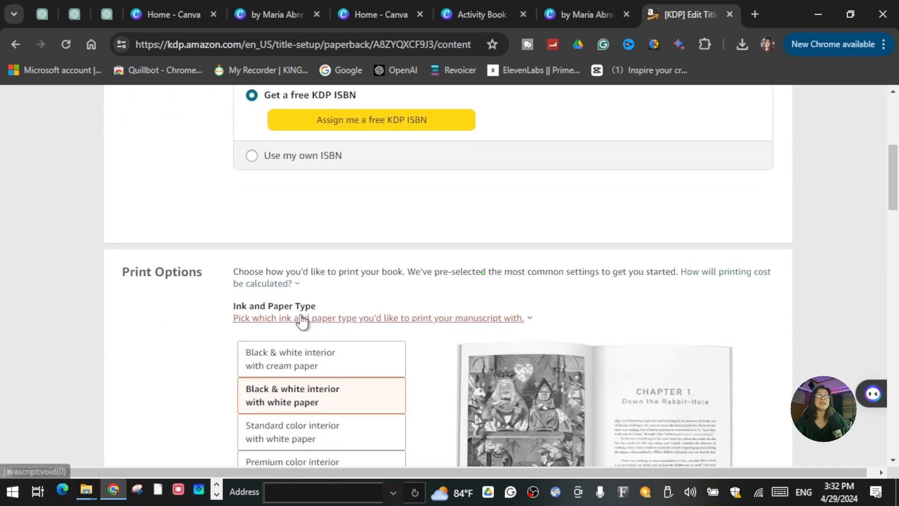
{"action": "scroll", "coordinate": [302, 318], "scroll_direction": "down", "scroll_amount": 1}
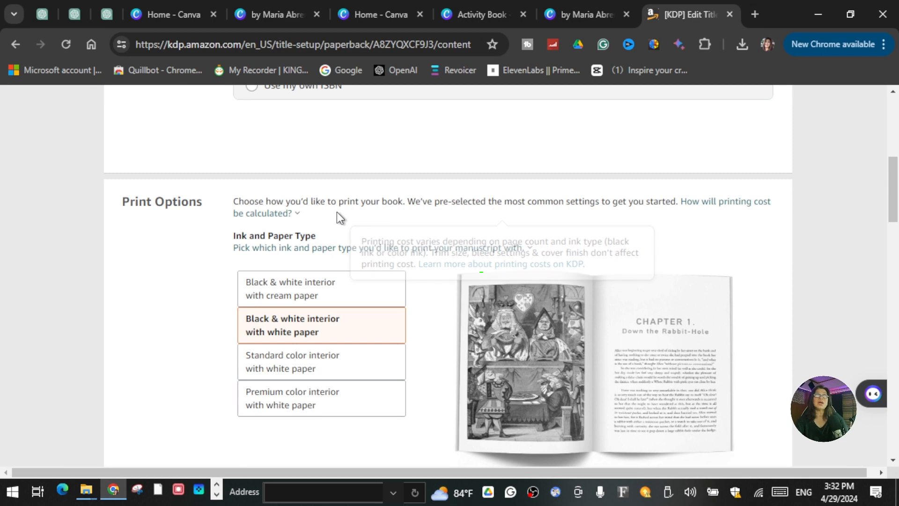
{"action": "scroll", "coordinate": [345, 216], "scroll_direction": "down", "scroll_amount": 6}
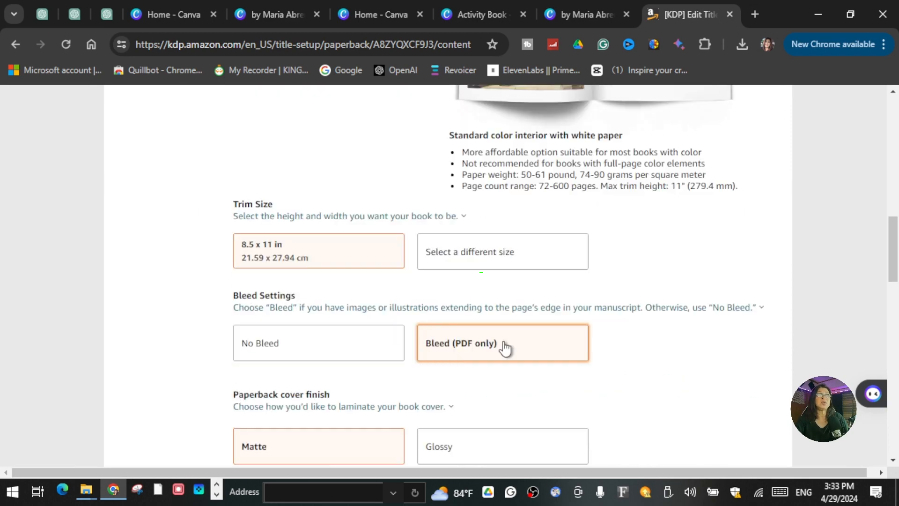
{"action": "scroll", "coordinate": [504, 348], "scroll_direction": "down", "scroll_amount": 2}
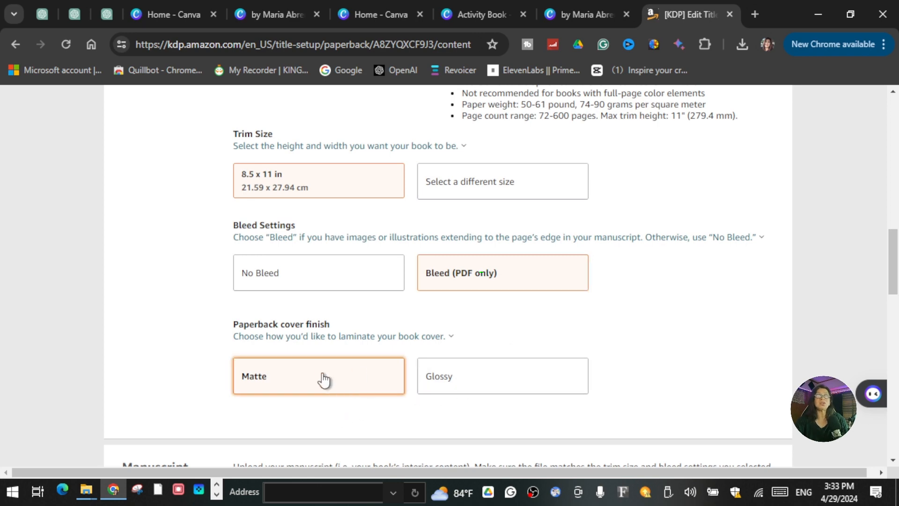
Upload T.pdf as the book's manuscript
{"action": "scroll", "coordinate": [320, 379], "scroll_direction": "down", "scroll_amount": 5}
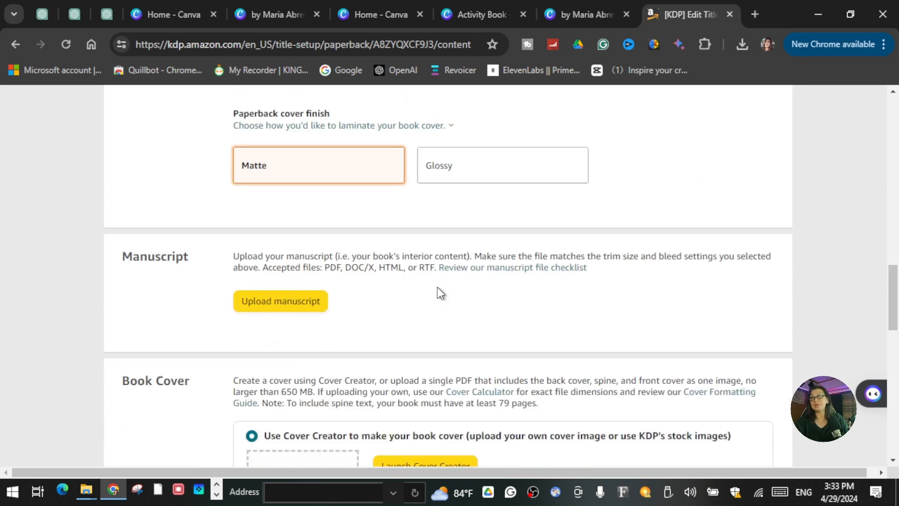
{"action": "scroll", "coordinate": [474, 275], "scroll_direction": "up", "scroll_amount": 3}
{"action": "scroll", "coordinate": [476, 274], "scroll_direction": "down", "scroll_amount": 3}
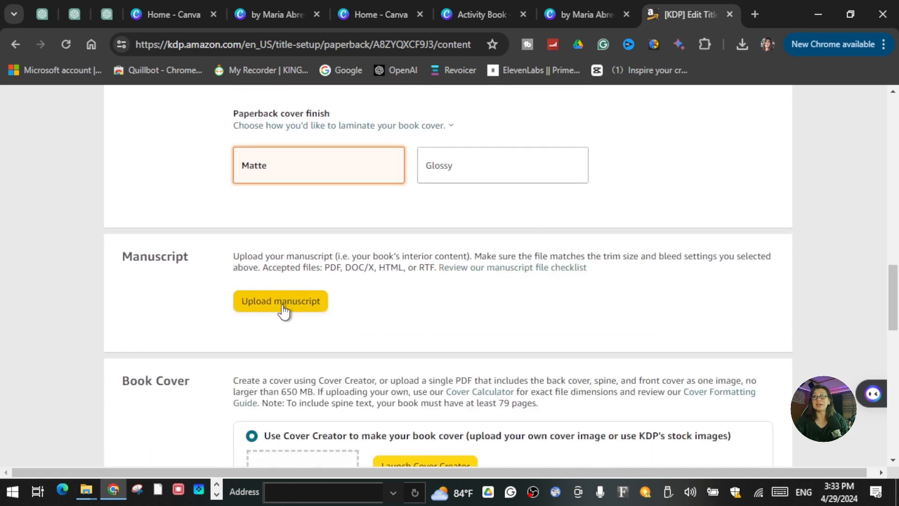
{"action": "left_click", "coordinate": [282, 304]}
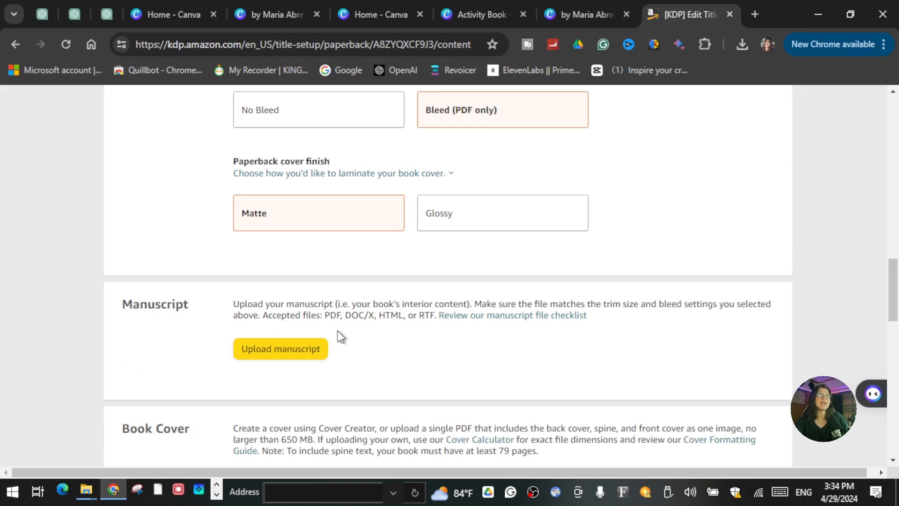
{"action": "scroll", "coordinate": [396, 349], "scroll_direction": "down", "scroll_amount": 3}
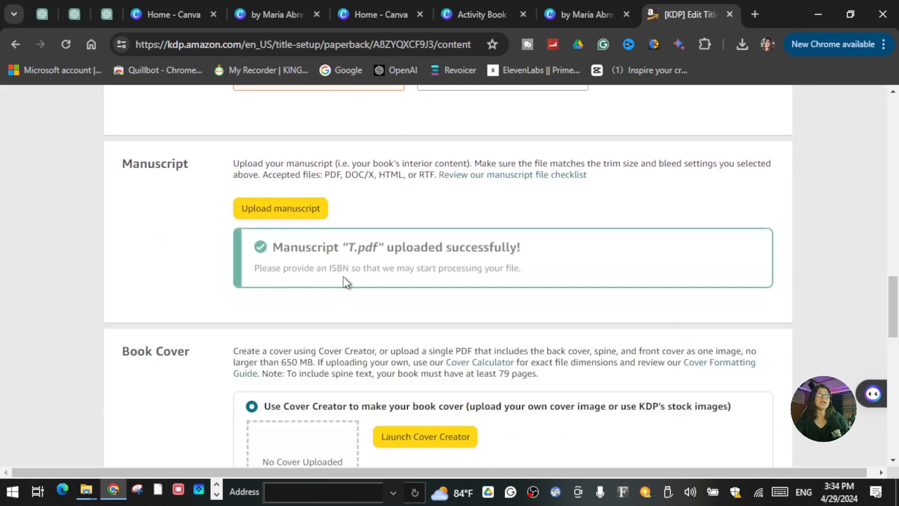
{"action": "scroll", "coordinate": [246, 341], "scroll_direction": "down", "scroll_amount": 3}
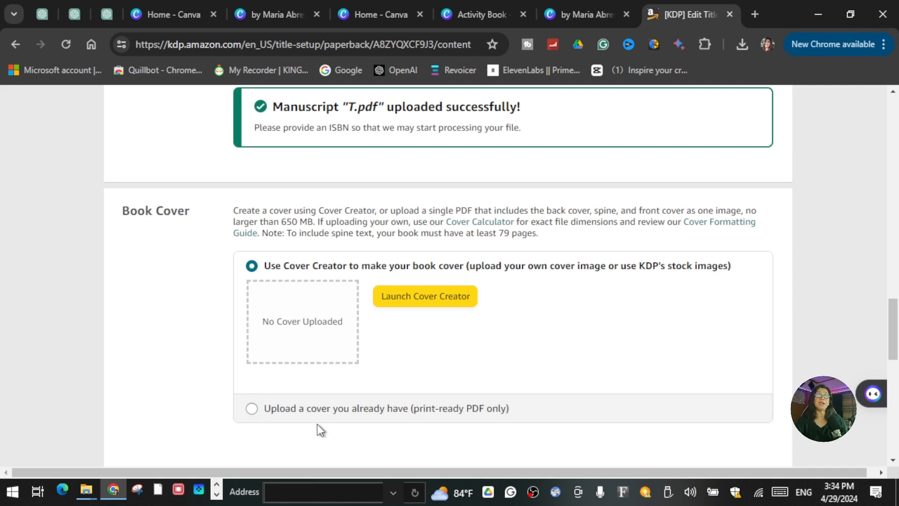
Choose to upload an existing print-ready PDF cover and upload the cover file
{"action": "left_click", "coordinate": [255, 411]}
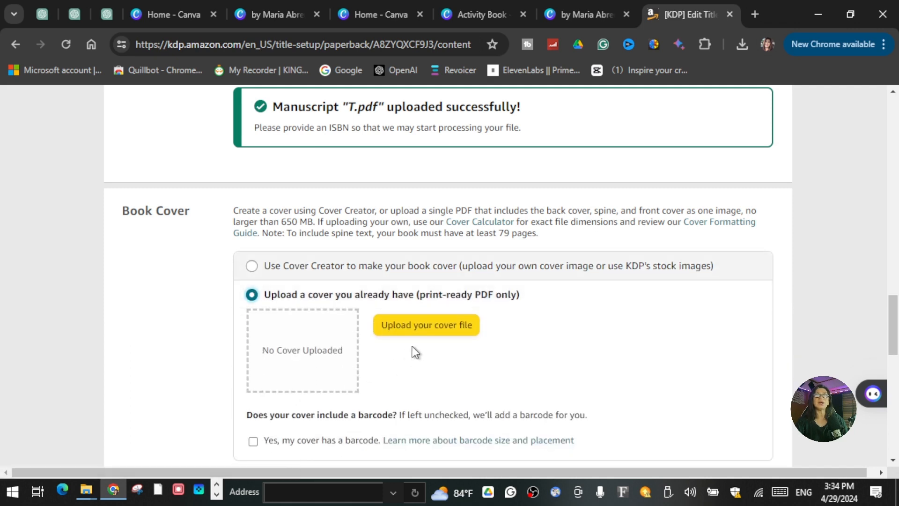
{"action": "left_click", "coordinate": [409, 329]}
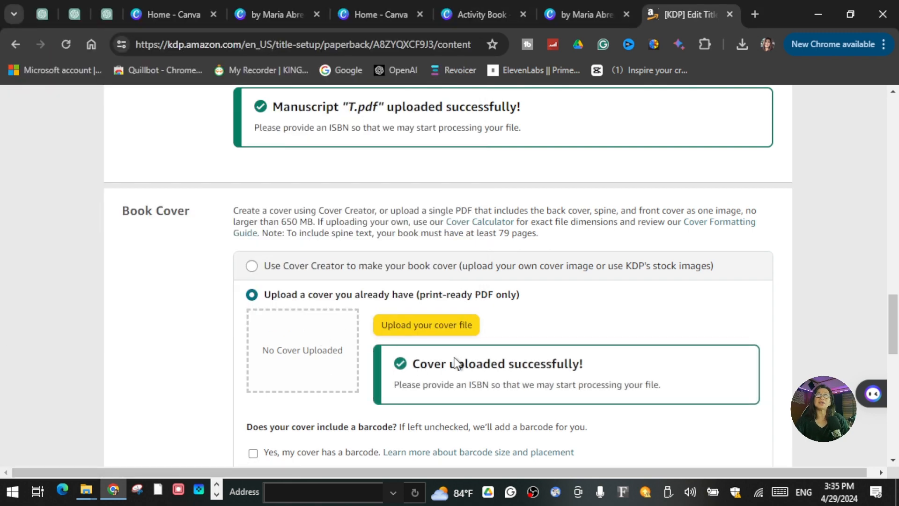
{"action": "scroll", "coordinate": [470, 344], "scroll_direction": "up", "scroll_amount": 3}
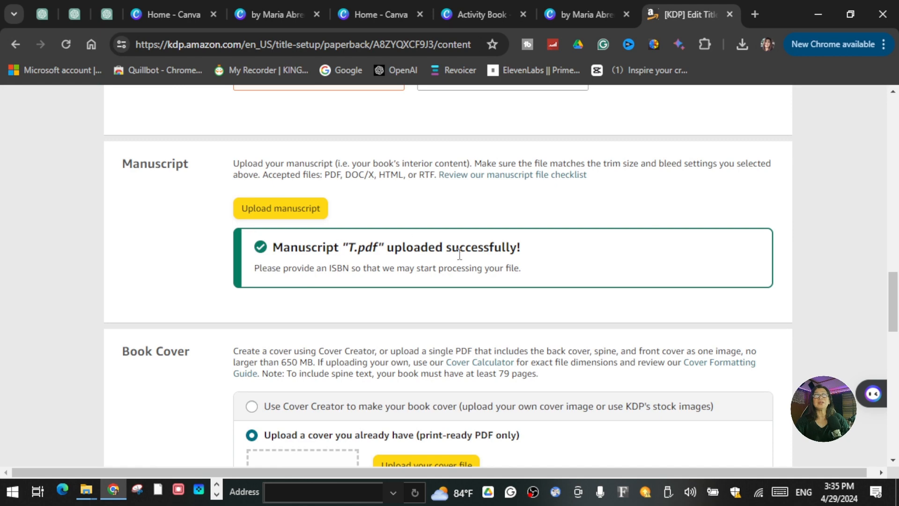
Answer No to the question about using AI tools and assign the book a free KDP ISBN
{"action": "scroll", "coordinate": [466, 262], "scroll_direction": "down", "scroll_amount": 3}
{"action": "scroll", "coordinate": [507, 378], "scroll_direction": "down", "scroll_amount": 3}
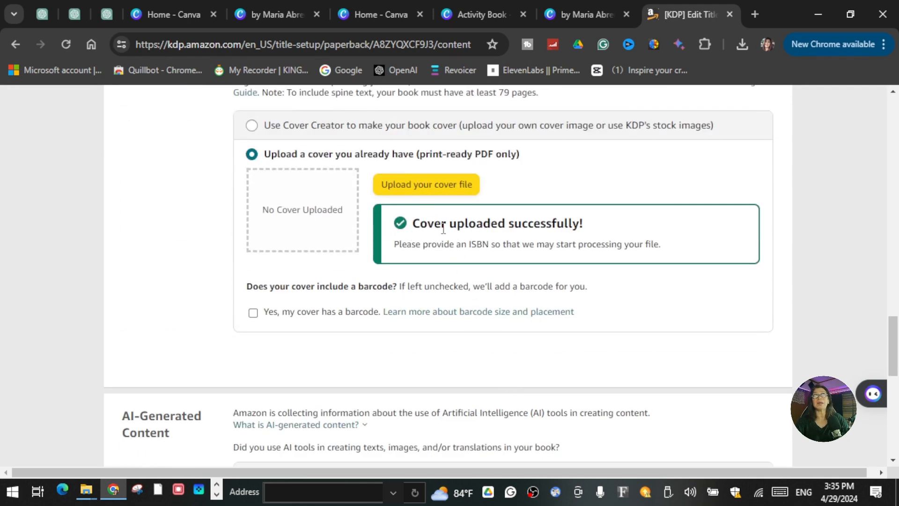
{"action": "scroll", "coordinate": [366, 351], "scroll_direction": "down", "scroll_amount": 3}
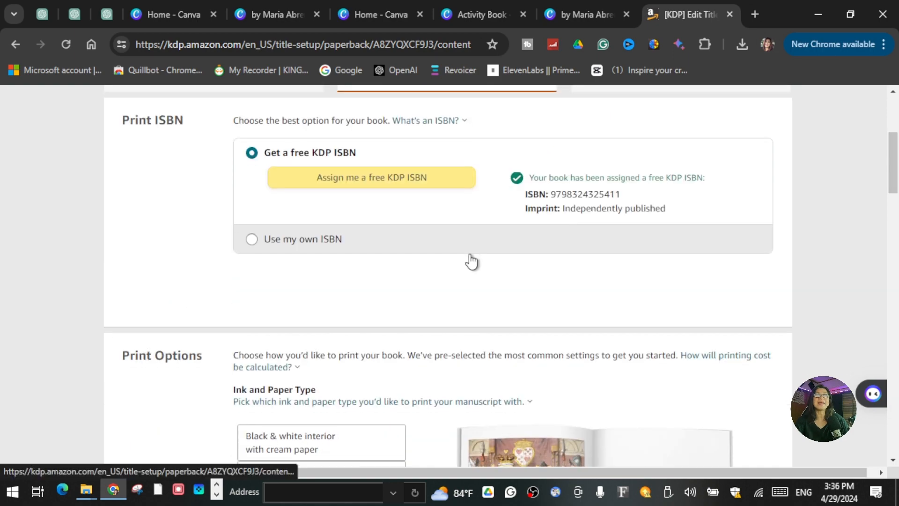
Launch the book preview from the paperback content page, continuing despite the small browser window
{"action": "scroll", "coordinate": [473, 261], "scroll_direction": "down", "scroll_amount": 10}
{"action": "scroll", "coordinate": [471, 261], "scroll_direction": "down", "scroll_amount": 15}
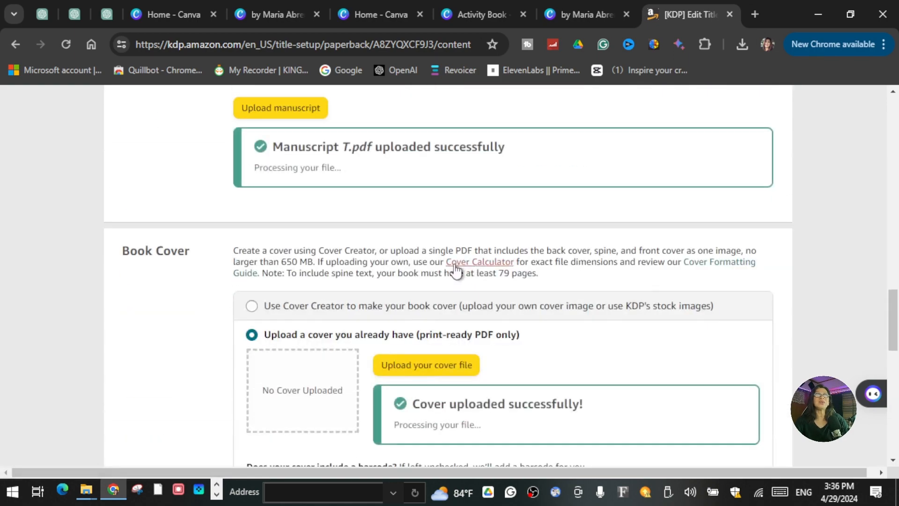
{"action": "scroll", "coordinate": [454, 269], "scroll_direction": "down", "scroll_amount": 5}
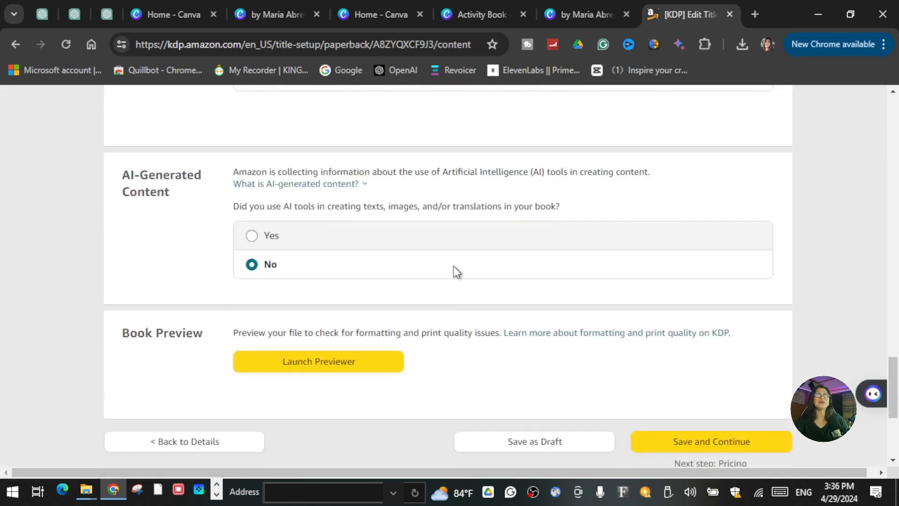
{"action": "left_click", "coordinate": [340, 295]}
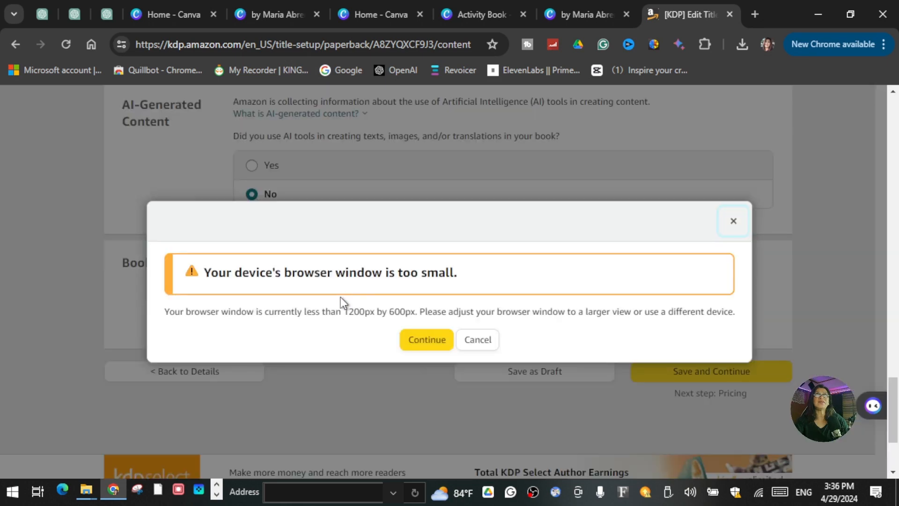
{"action": "left_click", "coordinate": [421, 340]}
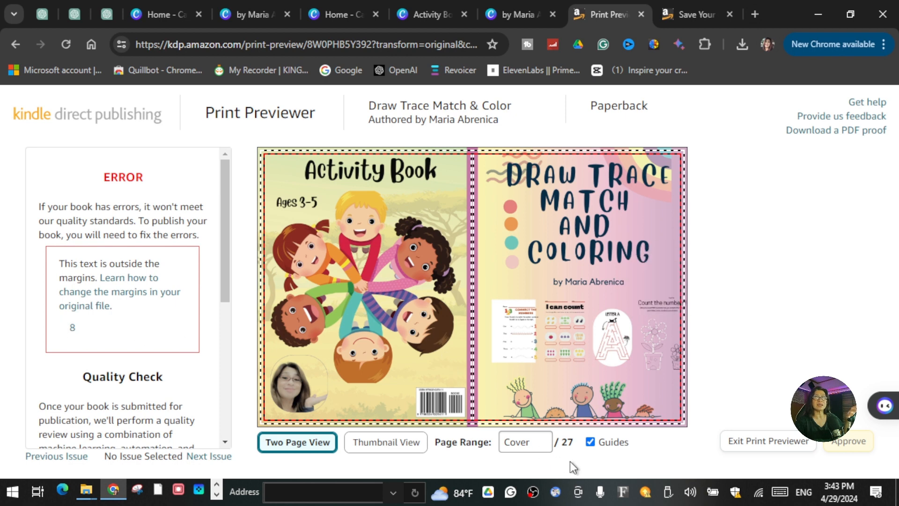
Open pages 8-9 from the preview thumbnails, inspect the margin error beside the Fish Maze's Start label, and exit the previewer
{"action": "left_click", "coordinate": [415, 445]}
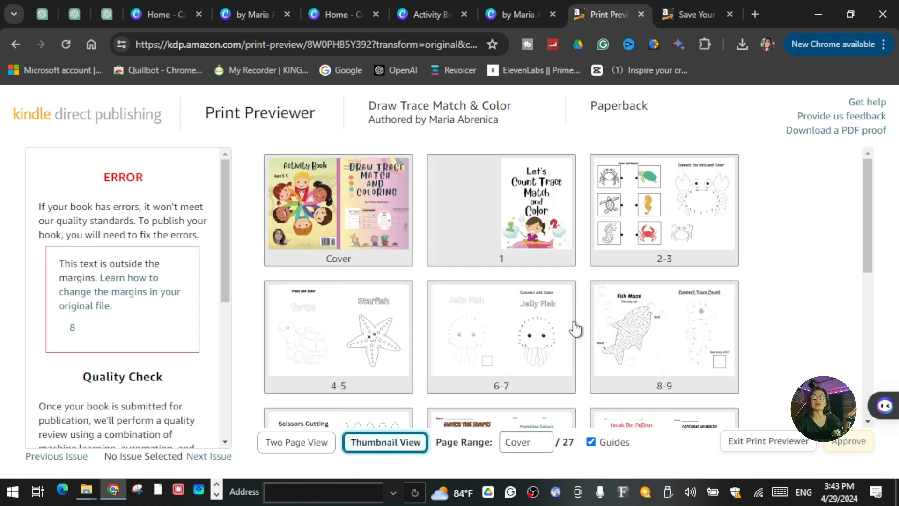
{"action": "left_click", "coordinate": [663, 339]}
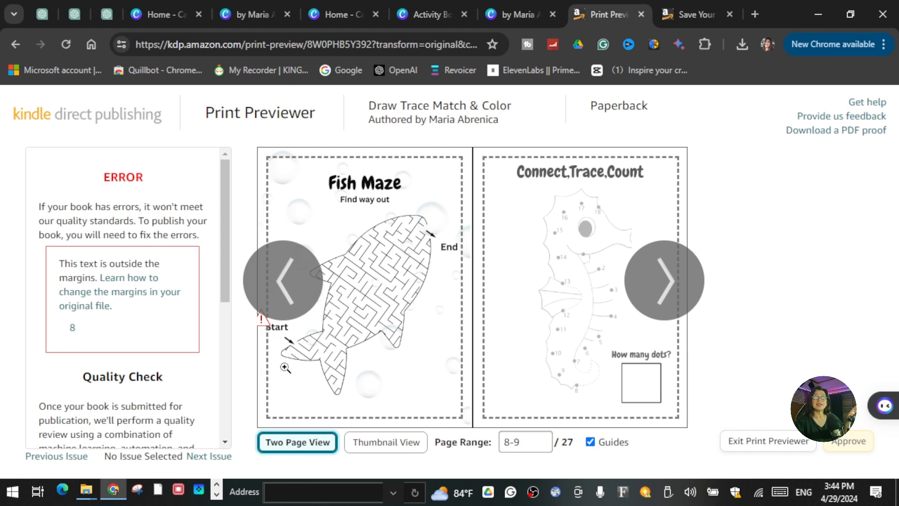
{"action": "left_click", "coordinate": [263, 327]}
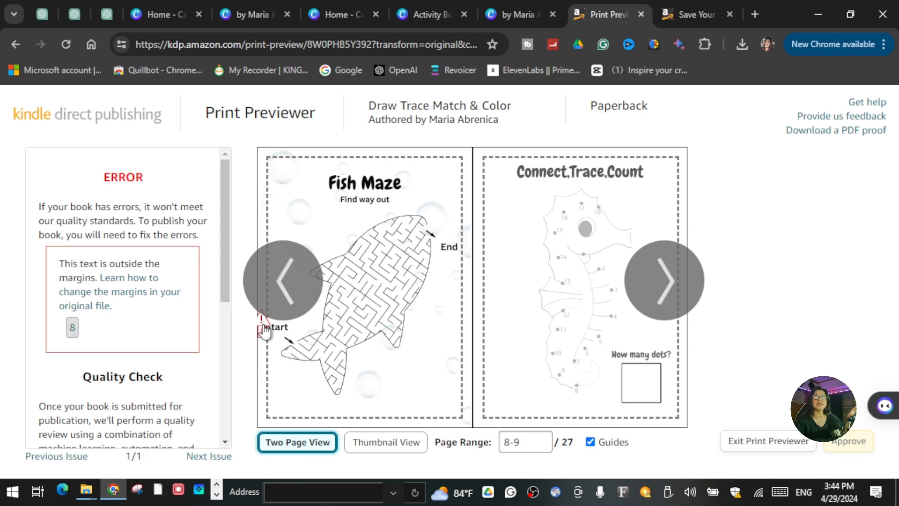
{"action": "left_click", "coordinate": [770, 445]}
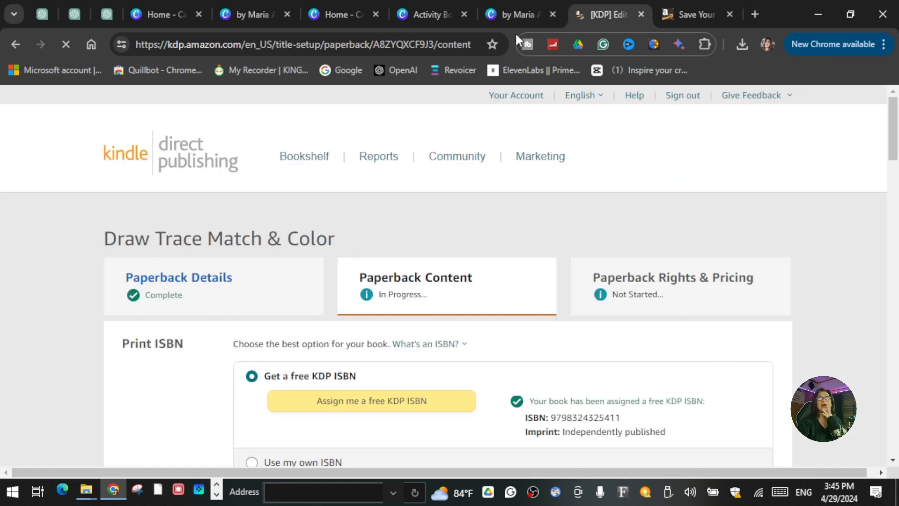
Switch to the Canva interior design, shrink page 8's fish maze and labels to fit inside the margins, and download the design as PDF
{"action": "left_click", "coordinate": [409, 19]}
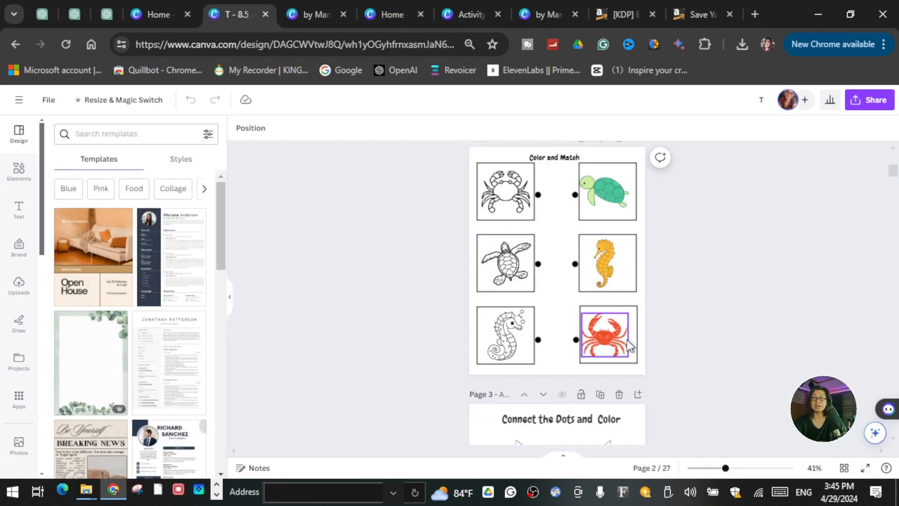
{"action": "scroll", "coordinate": [629, 346], "scroll_direction": "down", "scroll_amount": 5}
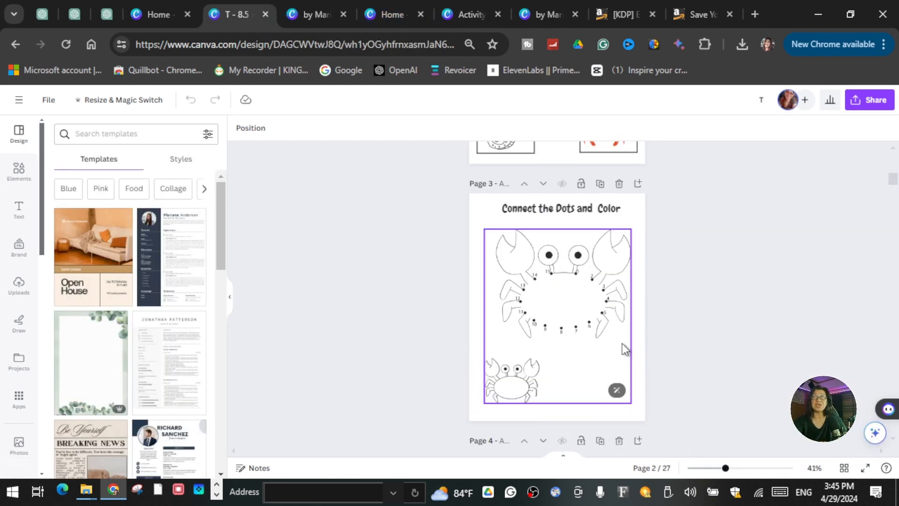
{"action": "scroll", "coordinate": [623, 347], "scroll_direction": "down", "scroll_amount": 5}
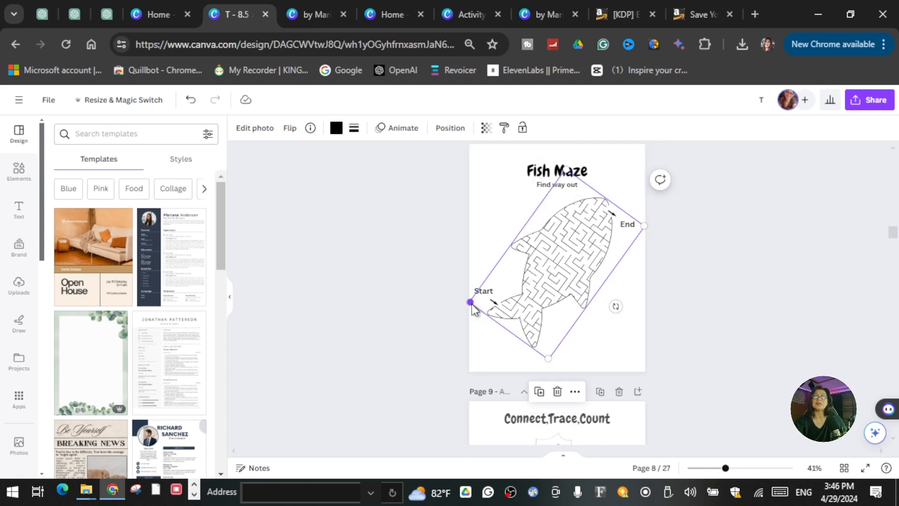
{"action": "left_click_drag", "start_coordinate": [473, 308], "coordinate": [498, 290]}
{"action": "left_click", "coordinate": [489, 290]}
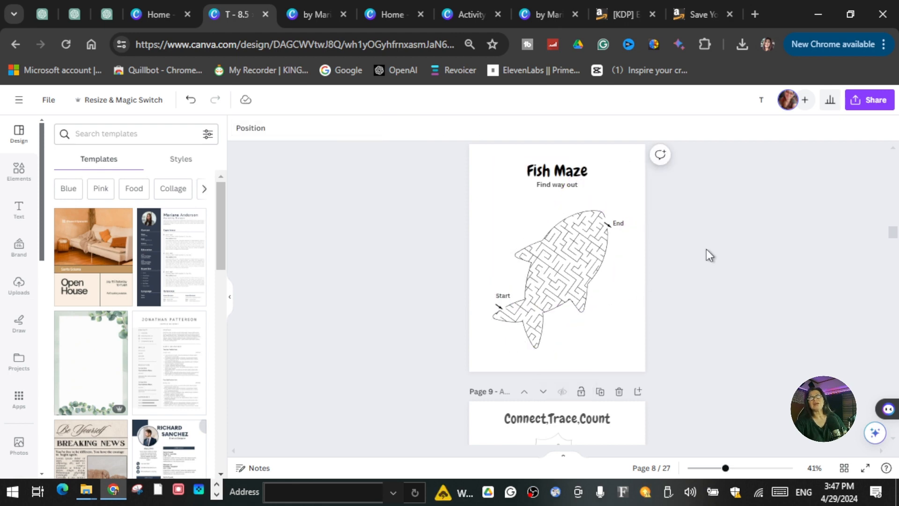
{"action": "scroll", "coordinate": [706, 249], "scroll_direction": "down", "scroll_amount": 3}
{"action": "scroll", "coordinate": [706, 249], "scroll_direction": "up", "scroll_amount": 4}
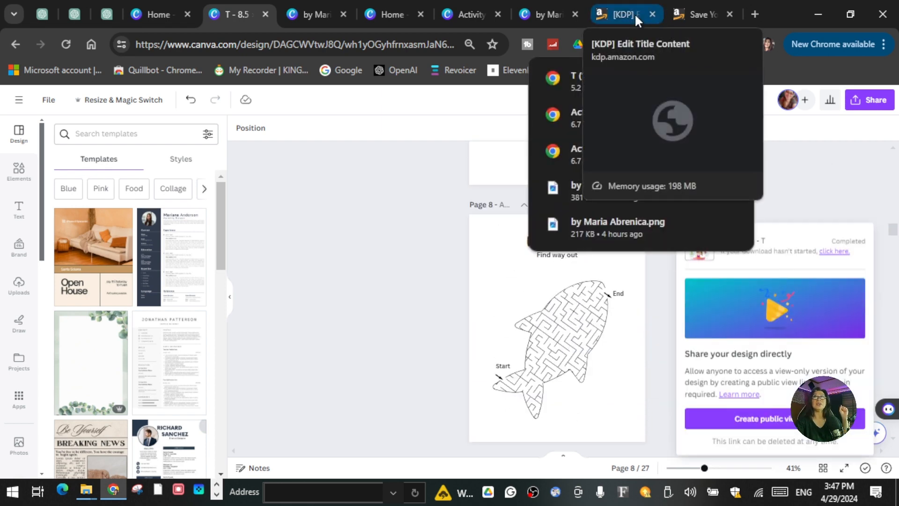
Switch back to the KDP paperback content page and replace the manuscript with T (1).pdf
{"action": "left_click", "coordinate": [633, 13]}
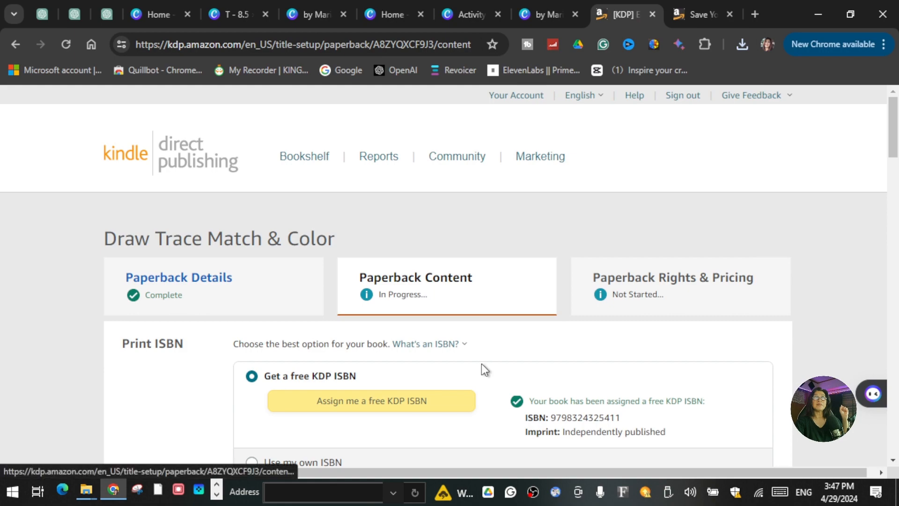
{"action": "scroll", "coordinate": [481, 363], "scroll_direction": "down", "scroll_amount": 20}
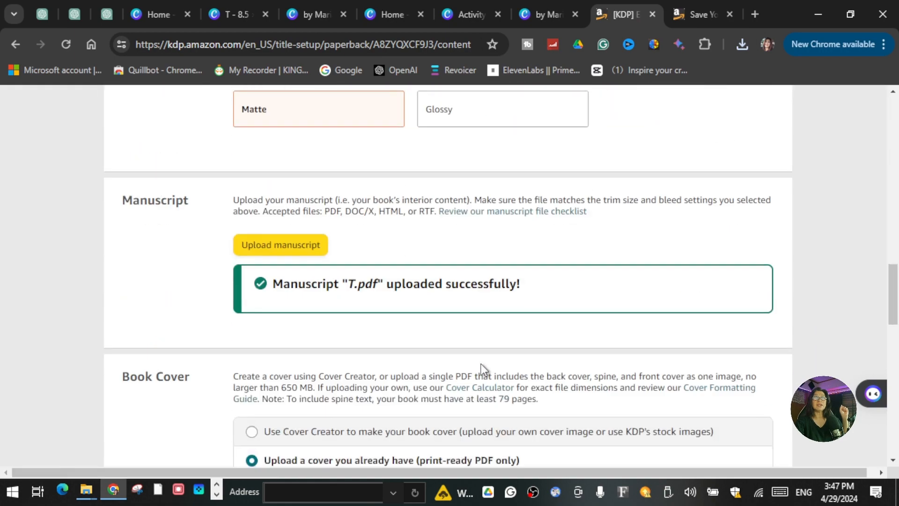
{"action": "scroll", "coordinate": [481, 363], "scroll_direction": "down", "scroll_amount": 3}
{"action": "scroll", "coordinate": [484, 370], "scroll_direction": "down", "scroll_amount": 3}
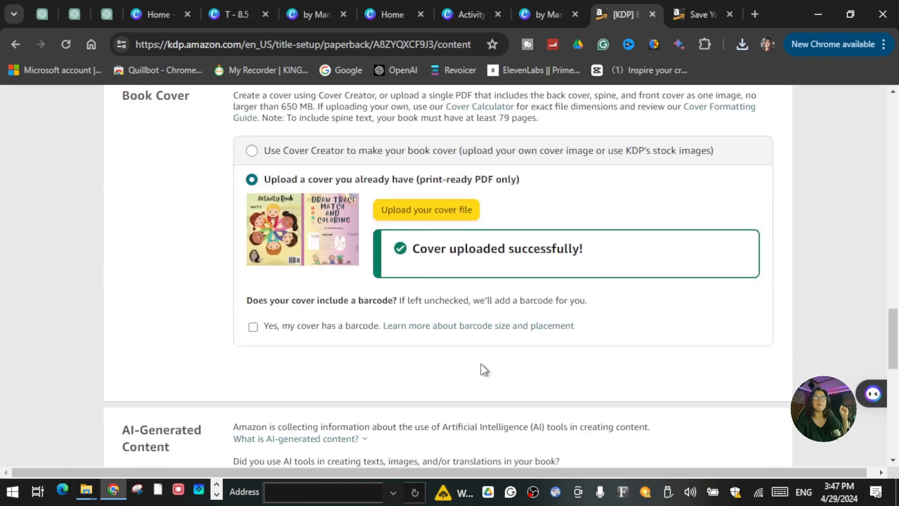
{"action": "scroll", "coordinate": [482, 371], "scroll_direction": "up", "scroll_amount": 8}
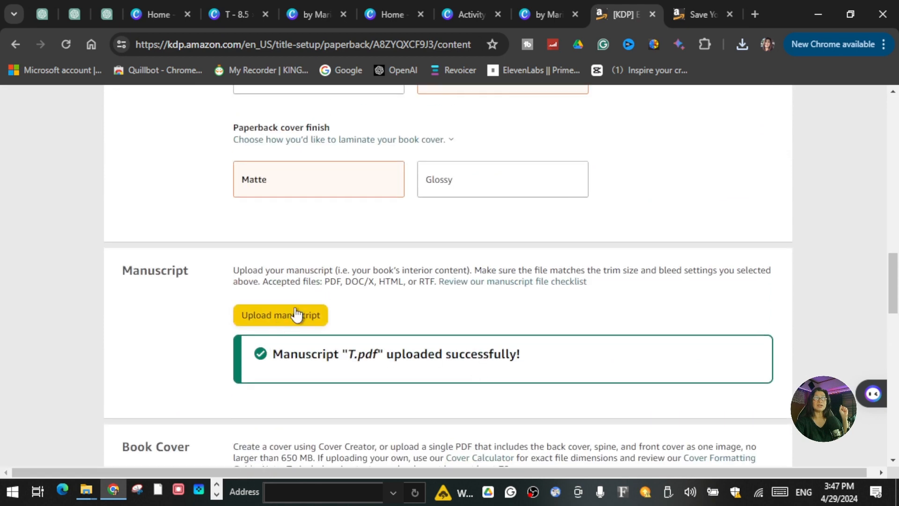
{"action": "left_click", "coordinate": [296, 315]}
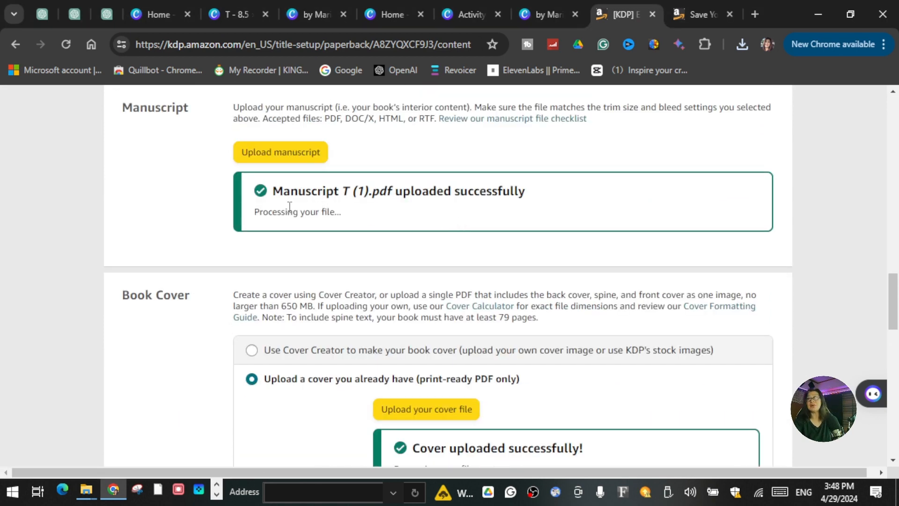
Relaunch the Print Previewer with the replaced manuscript
{"action": "scroll", "coordinate": [475, 214], "scroll_direction": "down", "scroll_amount": 15}
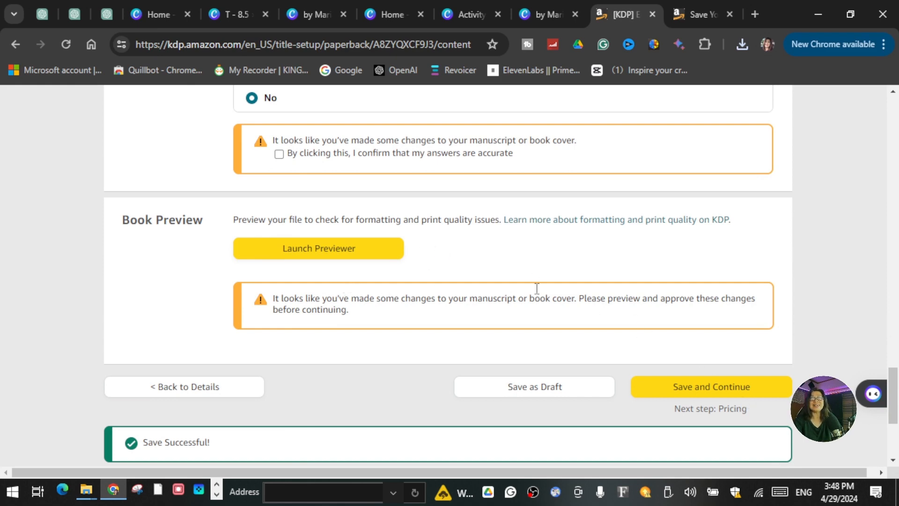
{"action": "left_click", "coordinate": [357, 248]}
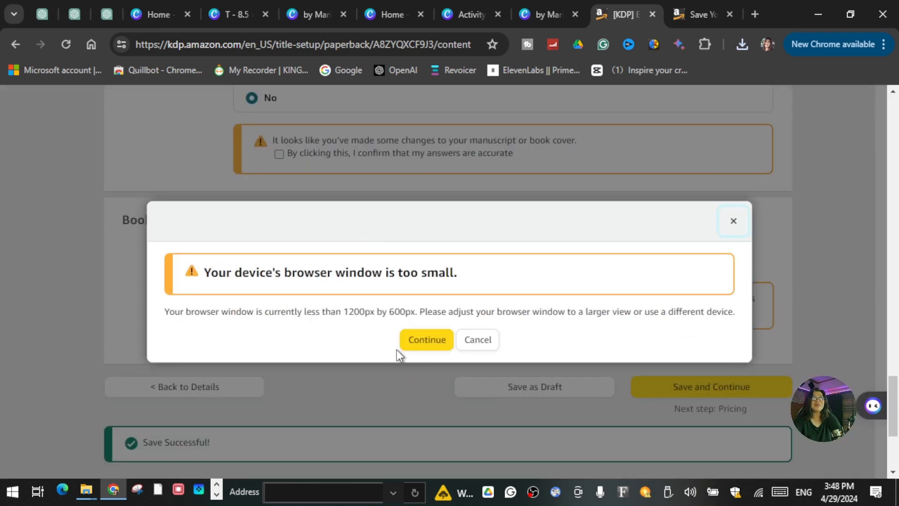
{"action": "left_click", "coordinate": [417, 342]}
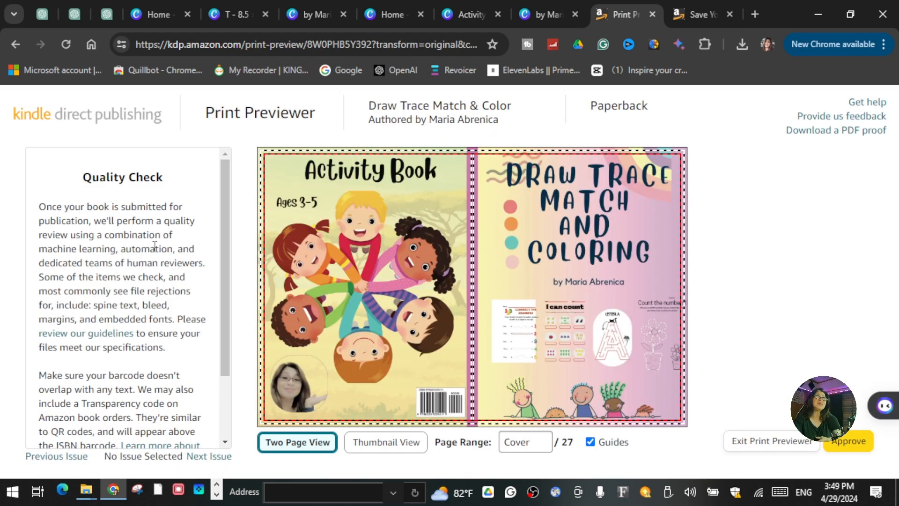
Read the quality check notes, page through the preview past the Fish Maze spread on pages 8-9, and approve the book
{"action": "scroll", "coordinate": [161, 302], "scroll_direction": "down", "scroll_amount": 2}
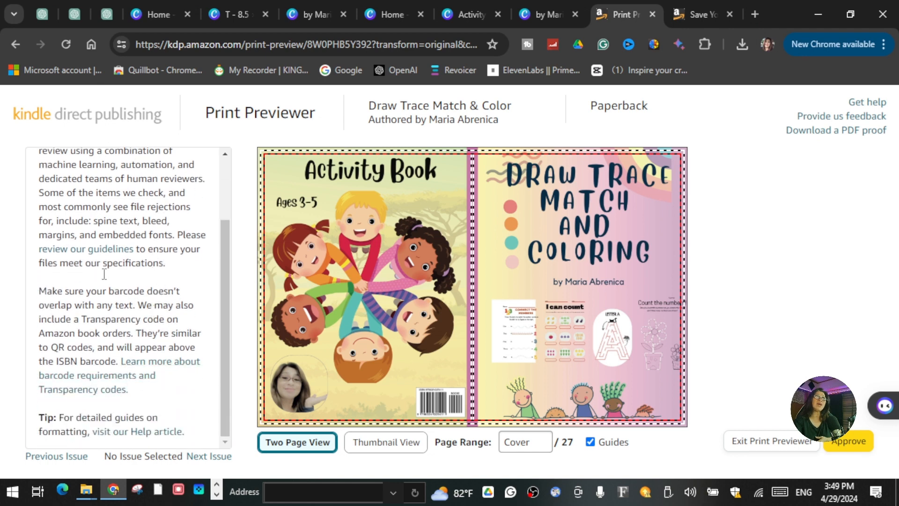
{"action": "scroll", "coordinate": [95, 271], "scroll_direction": "up", "scroll_amount": 2}
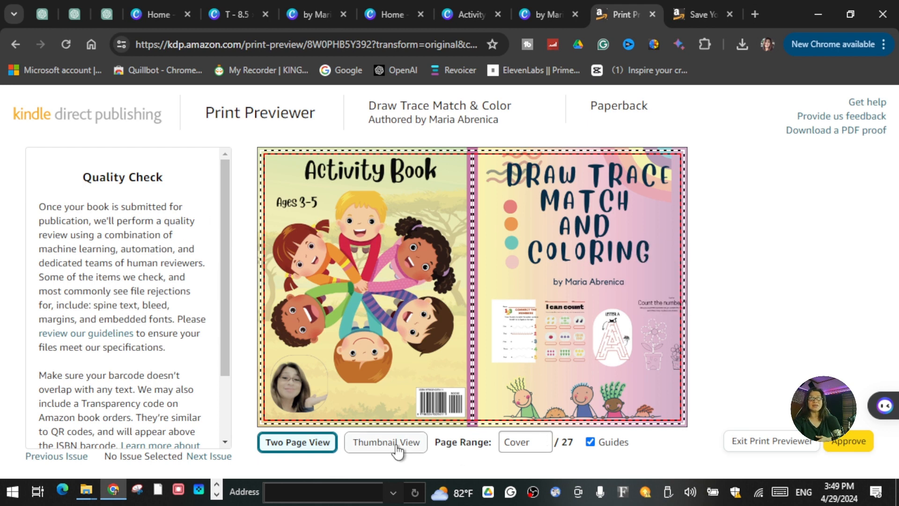
{"action": "left_click", "coordinate": [667, 297]}
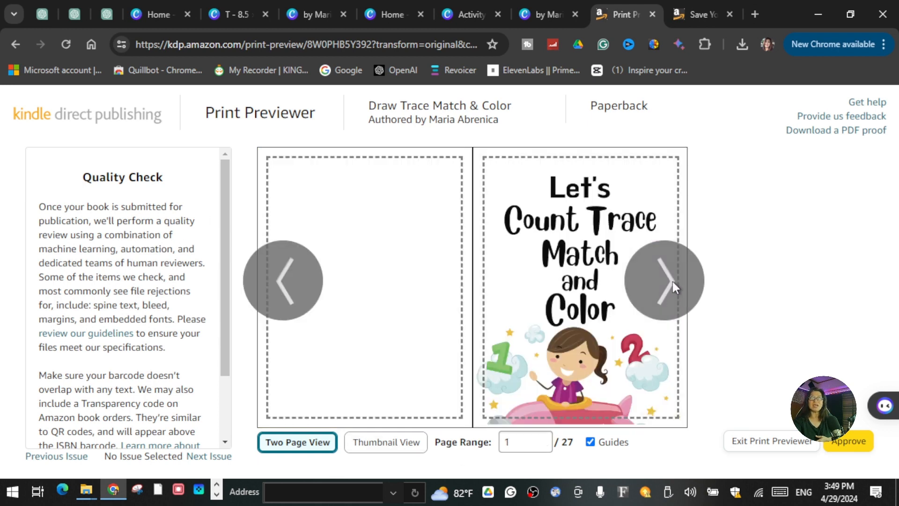
{"action": "left_click", "coordinate": [673, 282]}
{"action": "left_click", "coordinate": [672, 282]}
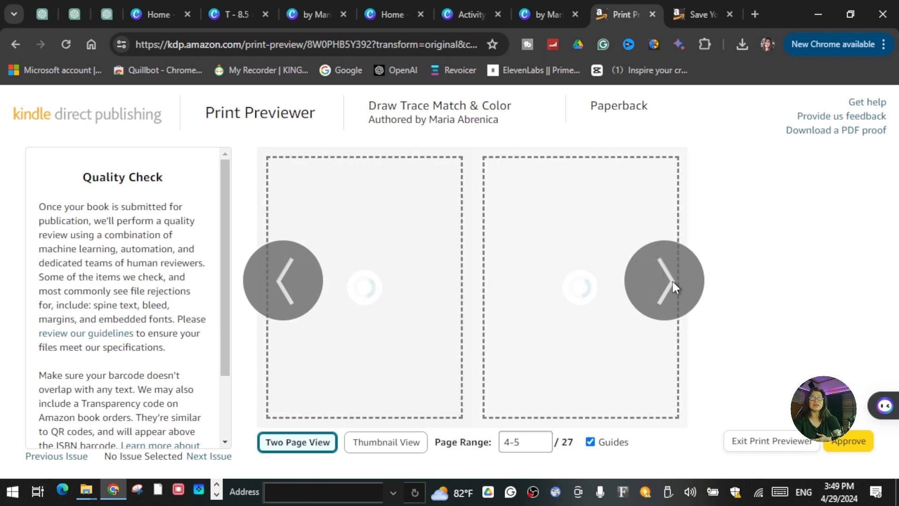
{"action": "left_click", "coordinate": [672, 282]}
{"action": "left_click", "coordinate": [672, 281]}
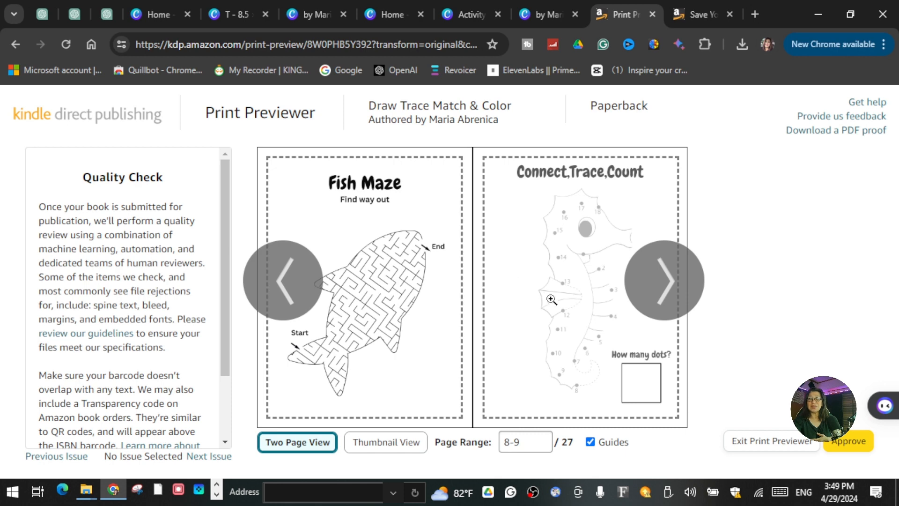
{"action": "left_click", "coordinate": [650, 279]}
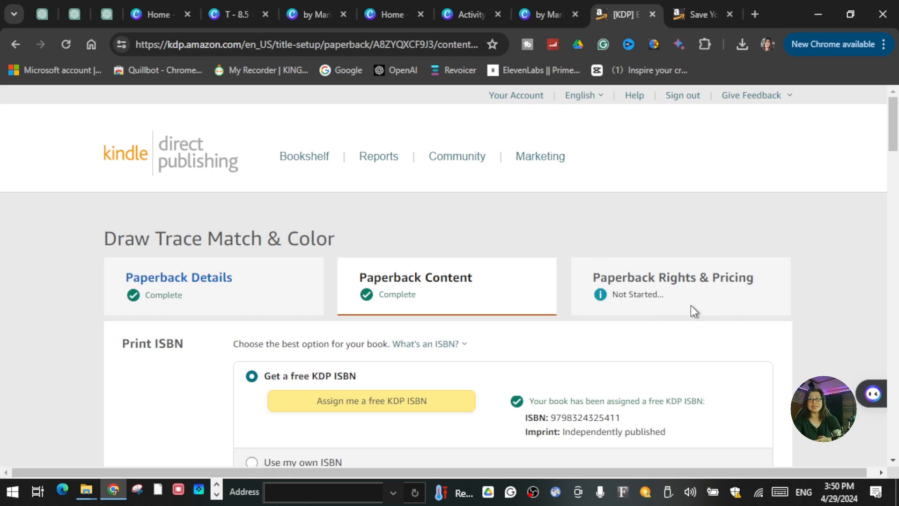
Review the paperback content settings and the printing cost summary for each Amazon marketplace
{"action": "scroll", "coordinate": [602, 332], "scroll_direction": "down", "scroll_amount": 4}
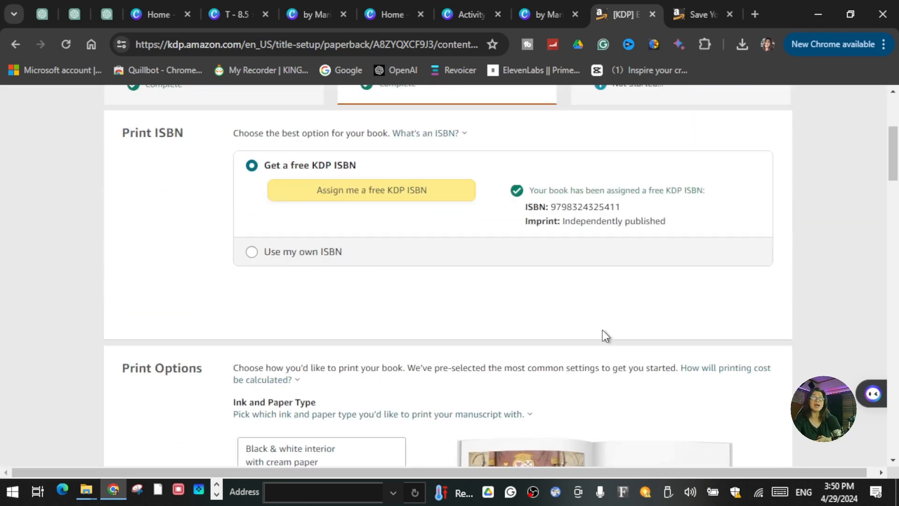
{"action": "scroll", "coordinate": [602, 330], "scroll_direction": "down", "scroll_amount": 15}
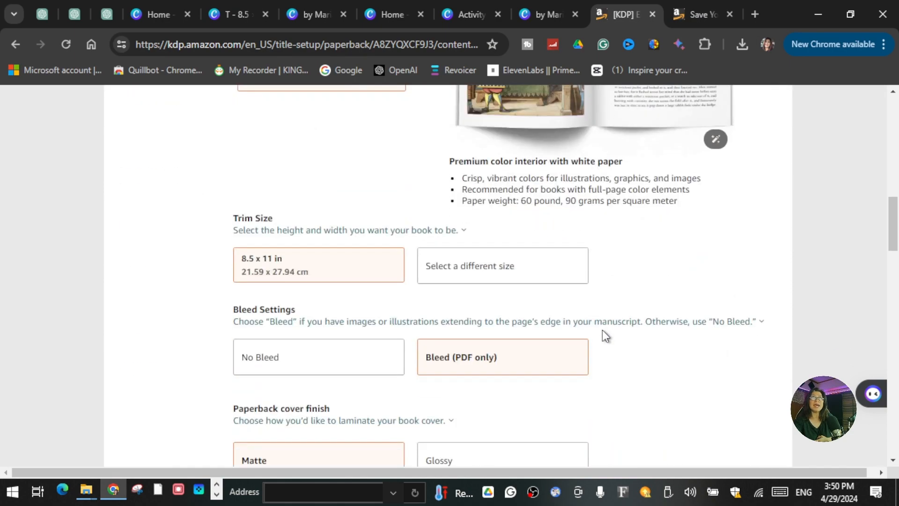
{"action": "scroll", "coordinate": [602, 329], "scroll_direction": "down", "scroll_amount": 18}
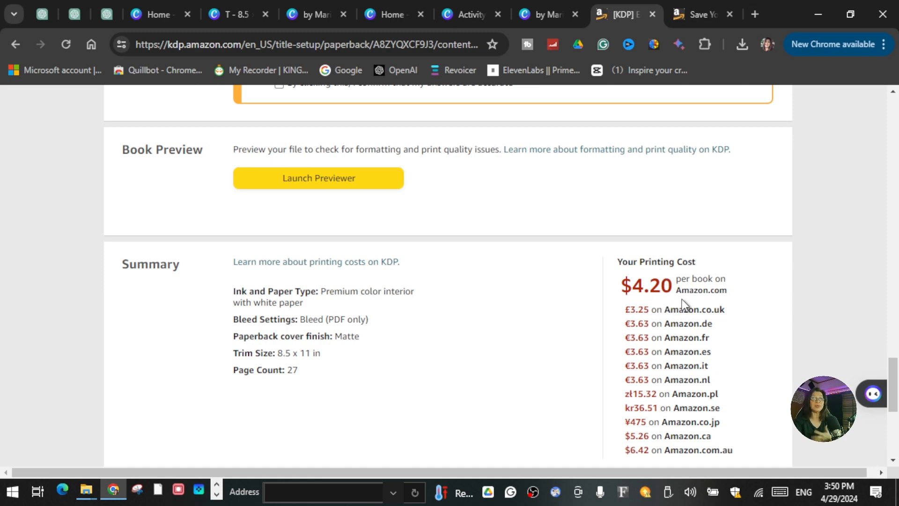
Save the paperback content and continue to the rights and pricing page, checking the territories setting
{"action": "scroll", "coordinate": [682, 298], "scroll_direction": "down", "scroll_amount": 5}
{"action": "left_click", "coordinate": [698, 307]}
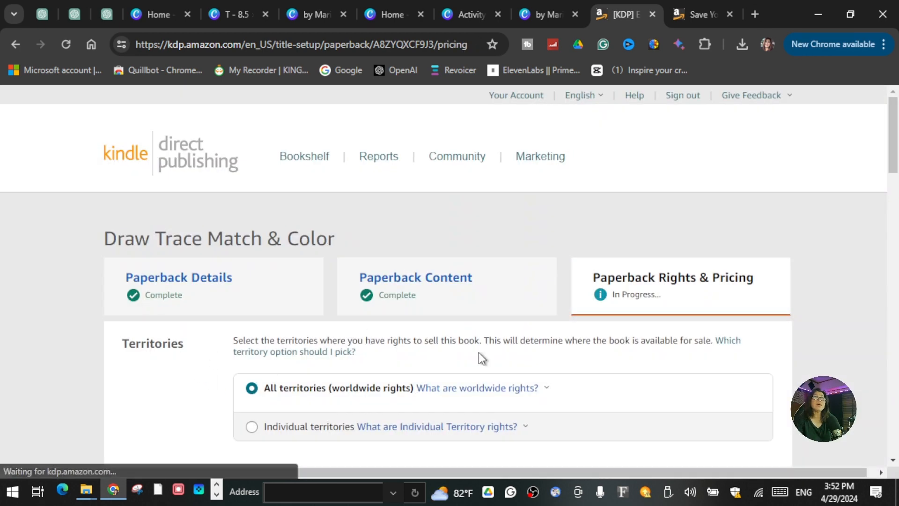
{"action": "scroll", "coordinate": [667, 311], "scroll_direction": "down", "scroll_amount": 6}
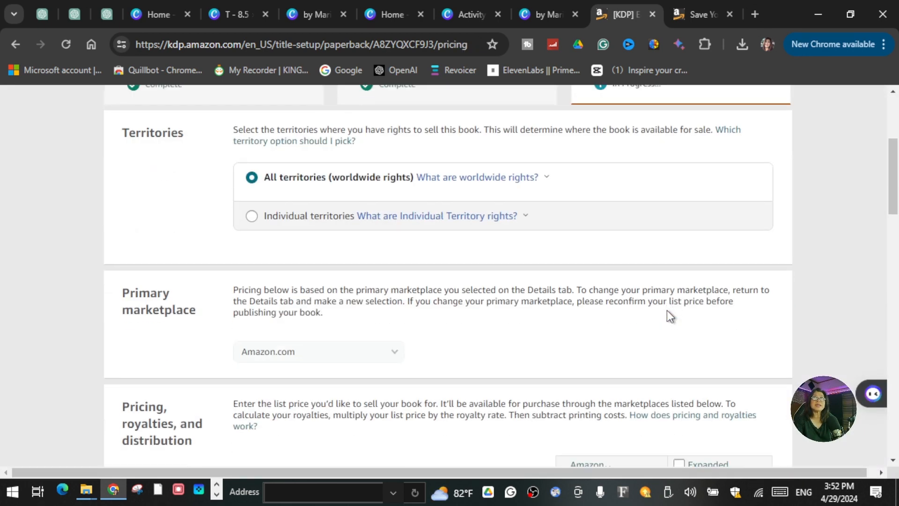
{"action": "scroll", "coordinate": [665, 311], "scroll_direction": "up", "scroll_amount": 4}
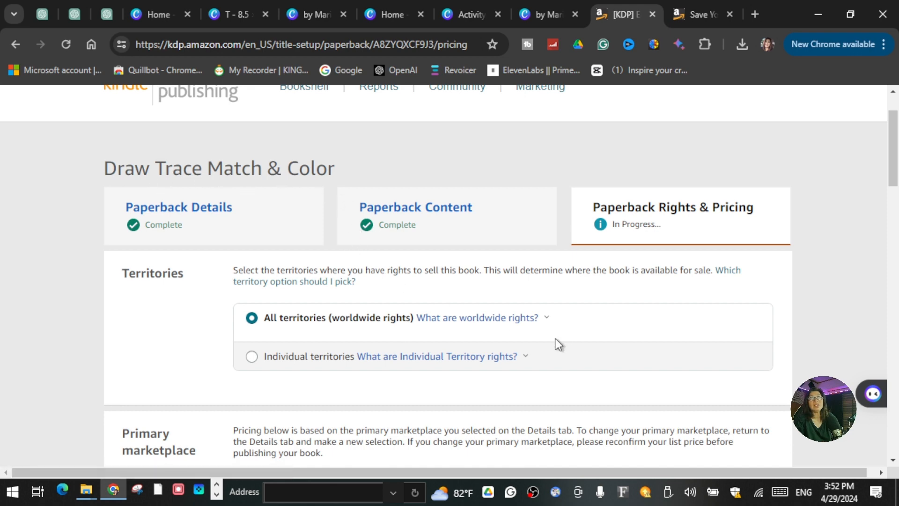
Set the paperback's Amazon.com list price to 8.99 USD
{"action": "scroll", "coordinate": [556, 342], "scroll_direction": "down", "scroll_amount": 5}
{"action": "scroll", "coordinate": [555, 338], "scroll_direction": "down", "scroll_amount": 2}
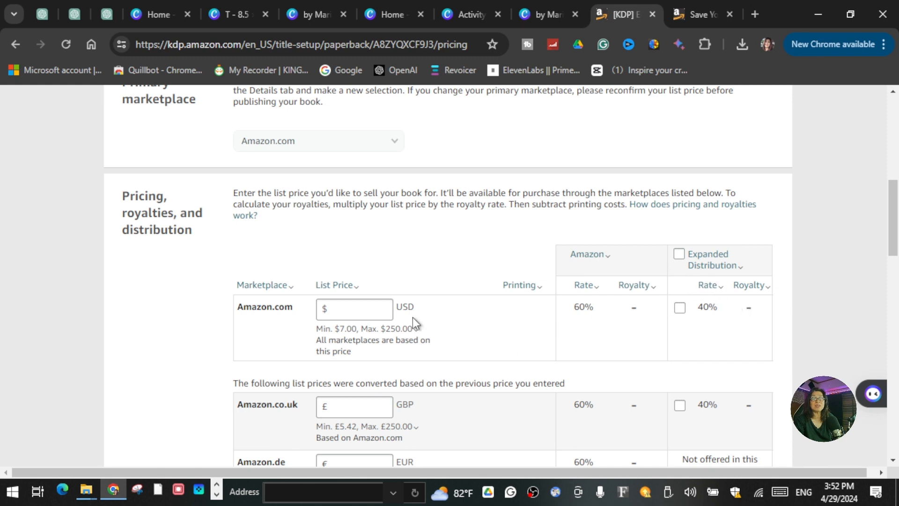
{"action": "left_click", "coordinate": [340, 310]}
{"action": "scroll", "coordinate": [346, 338], "scroll_direction": "up", "scroll_amount": 1}
{"action": "left_click", "coordinate": [387, 379]}
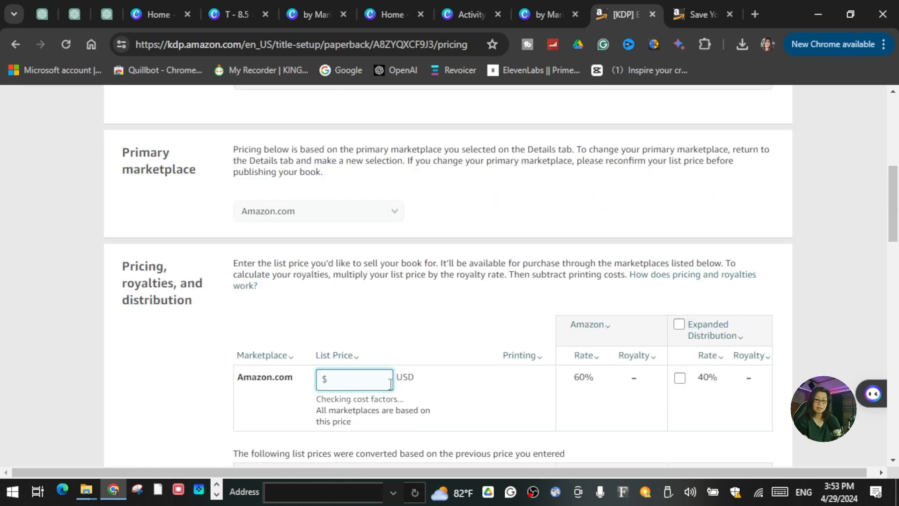
{"action": "type", "text": "8.99"}
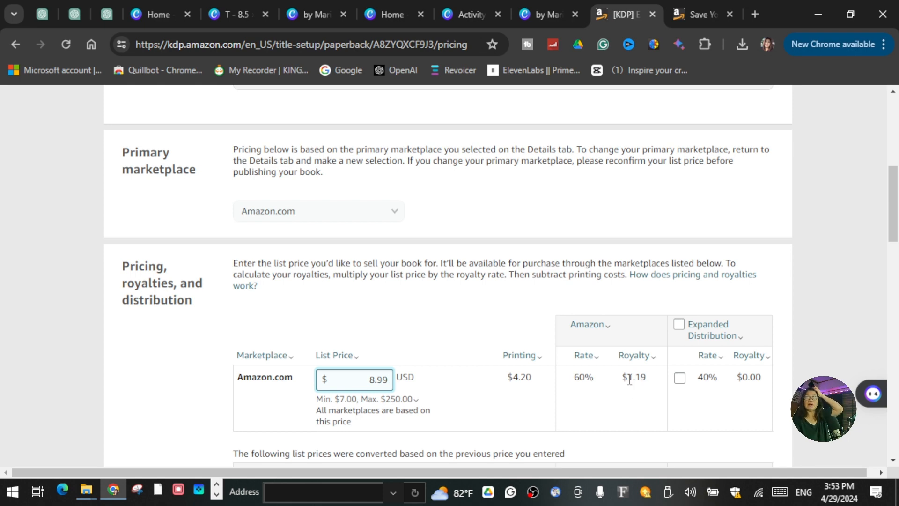
Review the converted list prices, printing costs and royalties per marketplace, the minimum price explanation, and the terms and proof sections
{"action": "scroll", "coordinate": [612, 383], "scroll_direction": "down", "scroll_amount": 3}
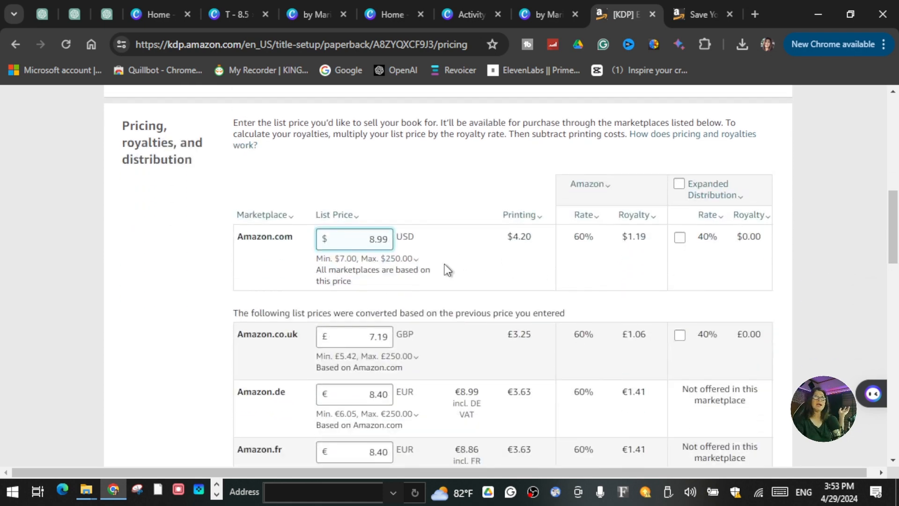
{"action": "left_click", "coordinate": [420, 263]}
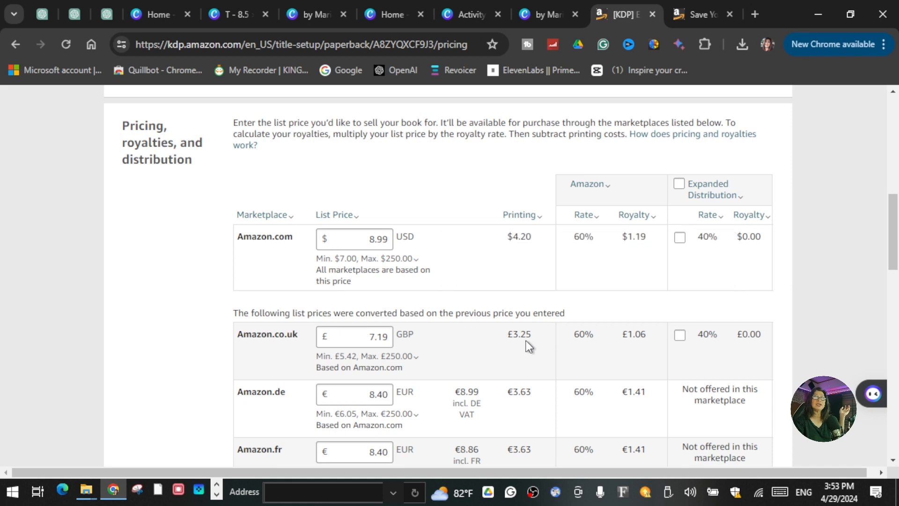
{"action": "scroll", "coordinate": [526, 341], "scroll_direction": "down", "scroll_amount": 1}
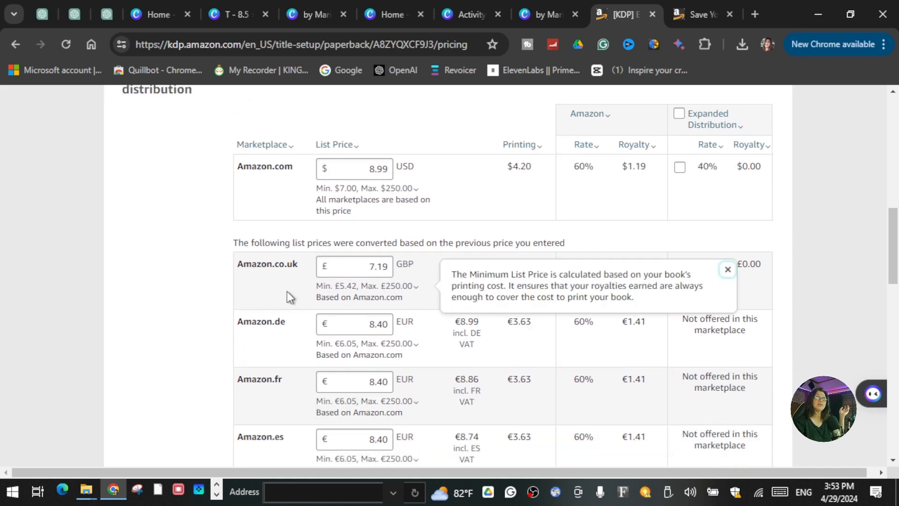
{"action": "scroll", "coordinate": [648, 290], "scroll_direction": "down", "scroll_amount": 4}
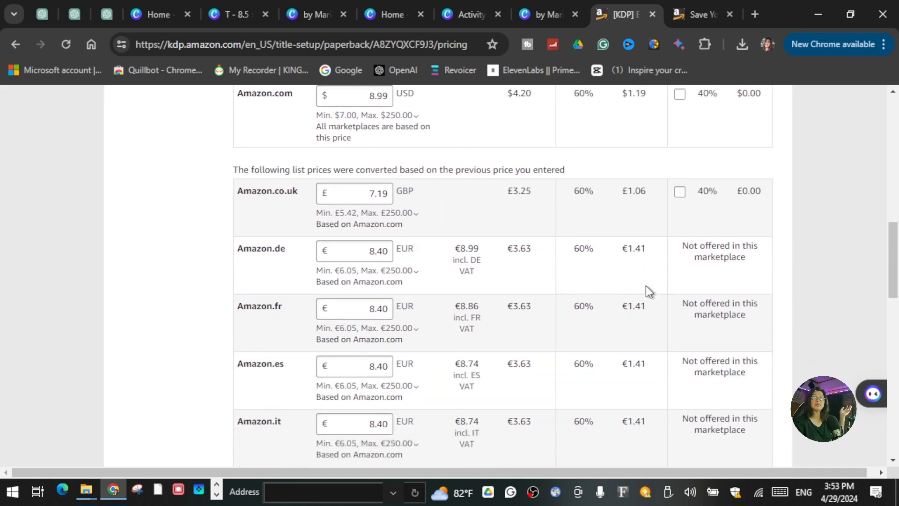
{"action": "scroll", "coordinate": [602, 359], "scroll_direction": "down", "scroll_amount": 4}
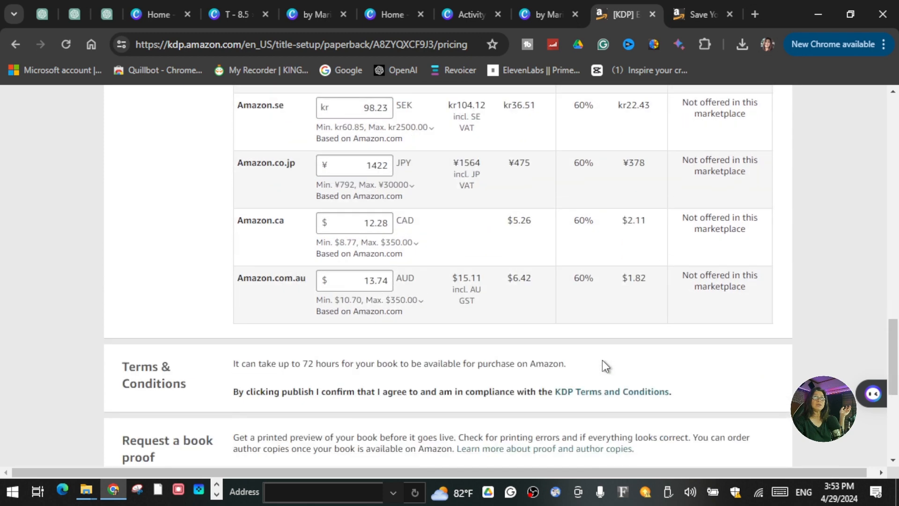
{"action": "scroll", "coordinate": [468, 331], "scroll_direction": "down", "scroll_amount": 1}
{"action": "scroll", "coordinate": [338, 336], "scroll_direction": "down", "scroll_amount": 2}
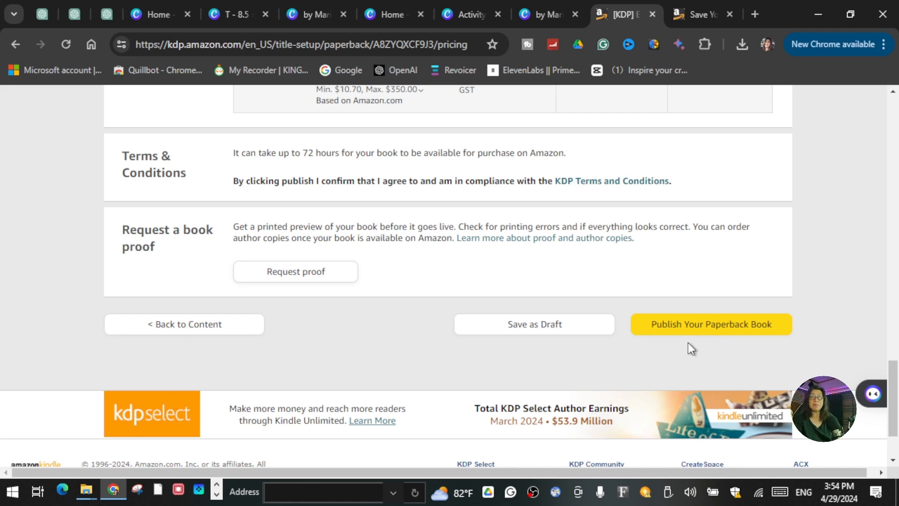
Request one printed proof copy through Amazon.com, saving the pending pricing changes, and confirm the proof request
{"action": "scroll", "coordinate": [687, 349], "scroll_direction": "up", "scroll_amount": 1}
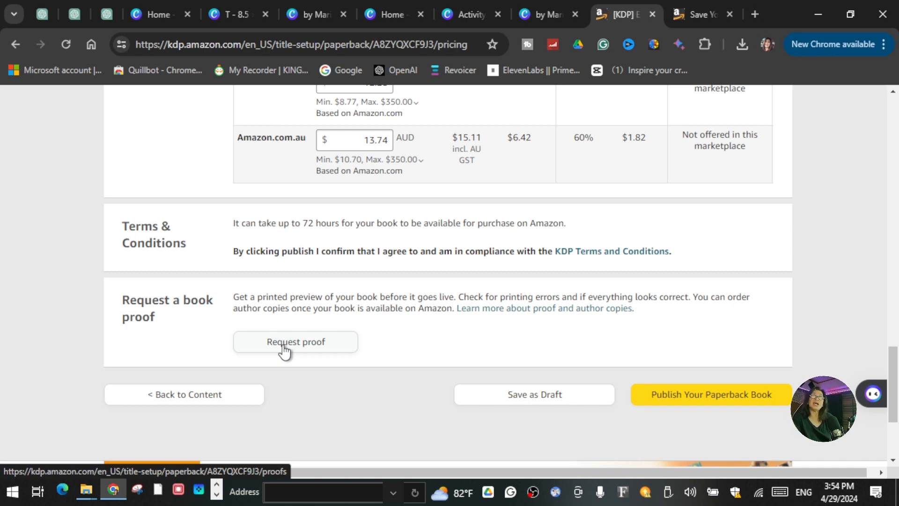
{"action": "left_click", "coordinate": [327, 343]}
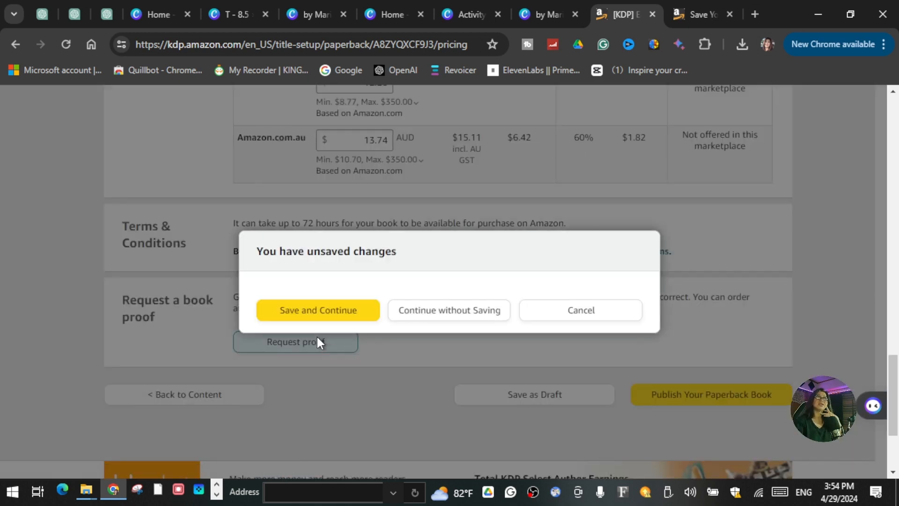
{"action": "left_click", "coordinate": [310, 311]}
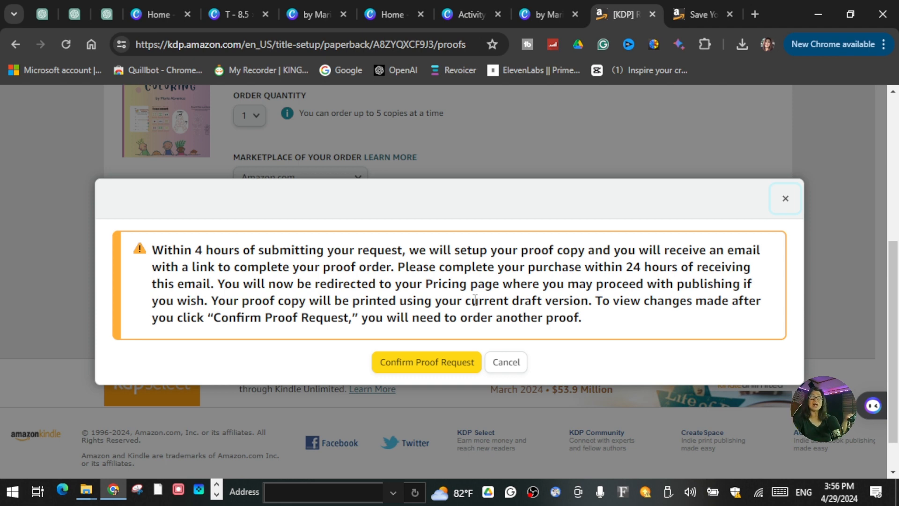
{"action": "left_click", "coordinate": [429, 363]}
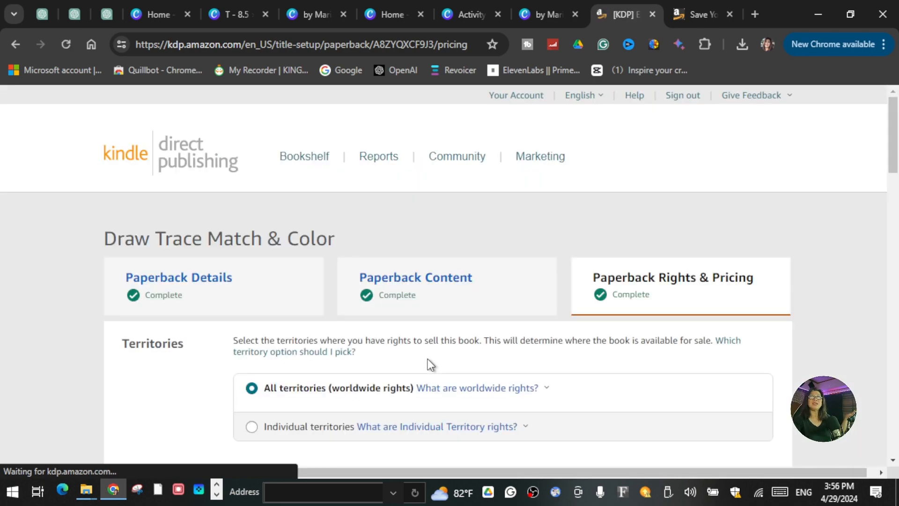
Save the paperback as a draft from the rights and pricing page
{"action": "scroll", "coordinate": [427, 359], "scroll_direction": "down", "scroll_amount": 10}
{"action": "scroll", "coordinate": [438, 353], "scroll_direction": "down", "scroll_amount": 15}
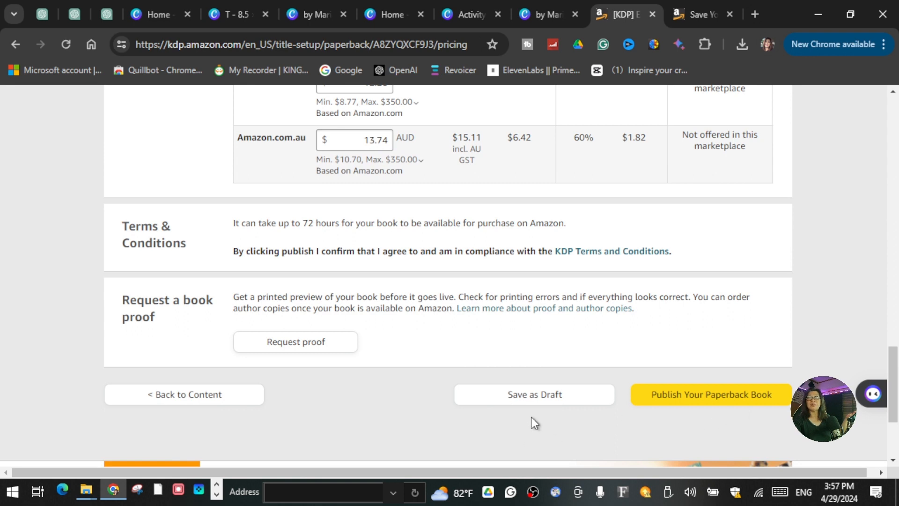
{"action": "left_click", "coordinate": [534, 403]}
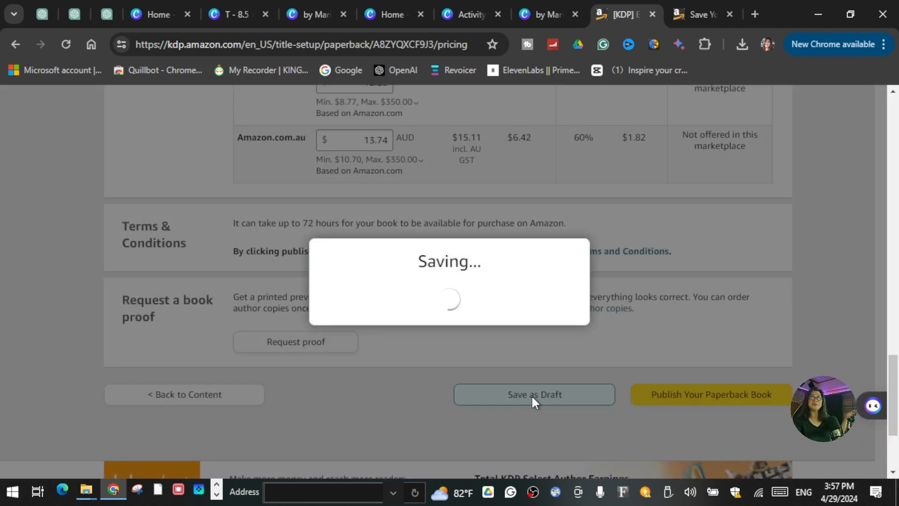